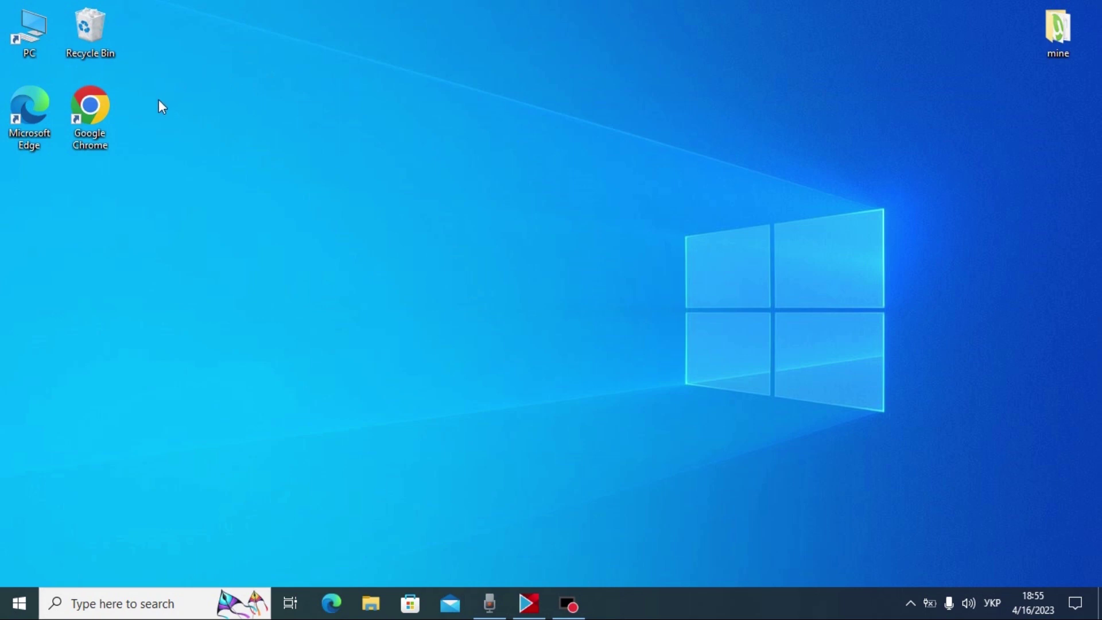
# Search Google in Chrome for 'minitool movie maker' and open the official moviemaker.minitool.com result.
pyautogui.doubleClick(91, 106)
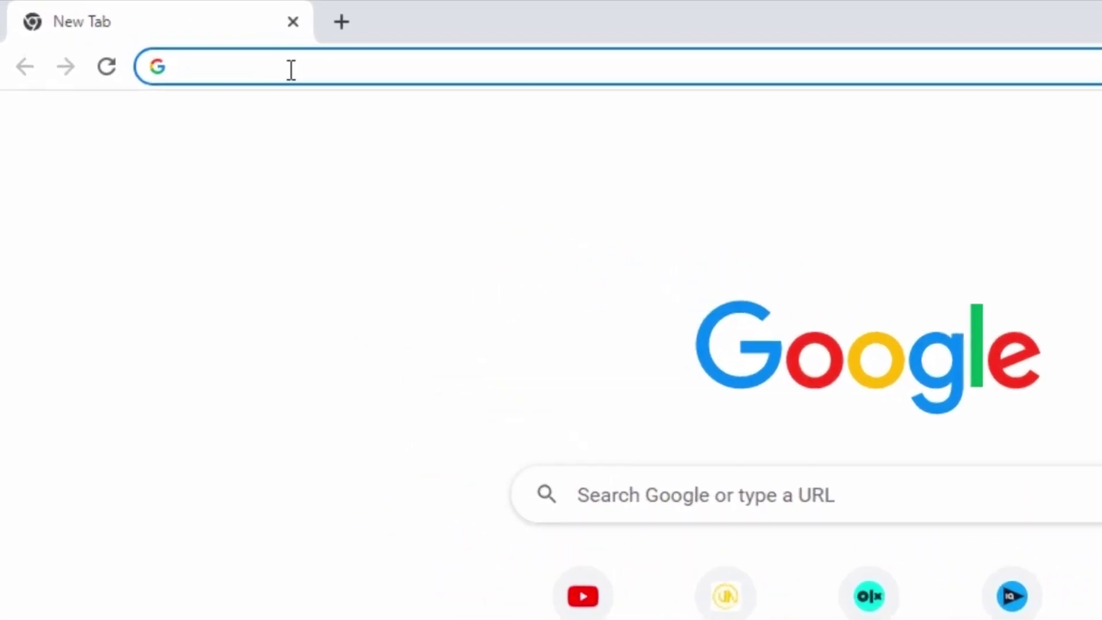
pyautogui.write('minitool ')
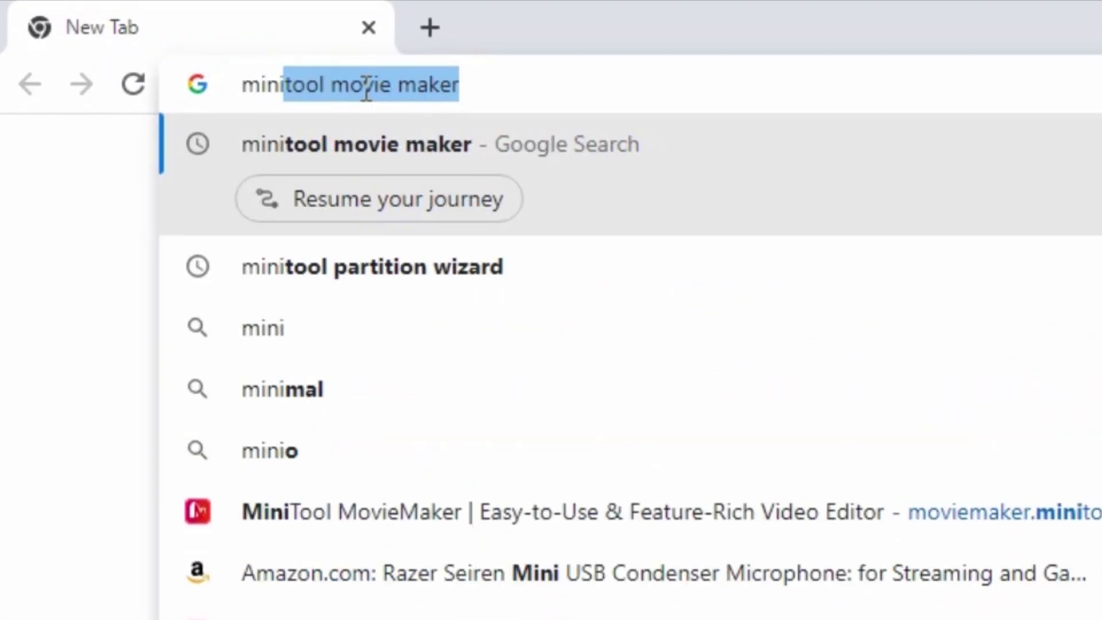
pyautogui.write('movi')
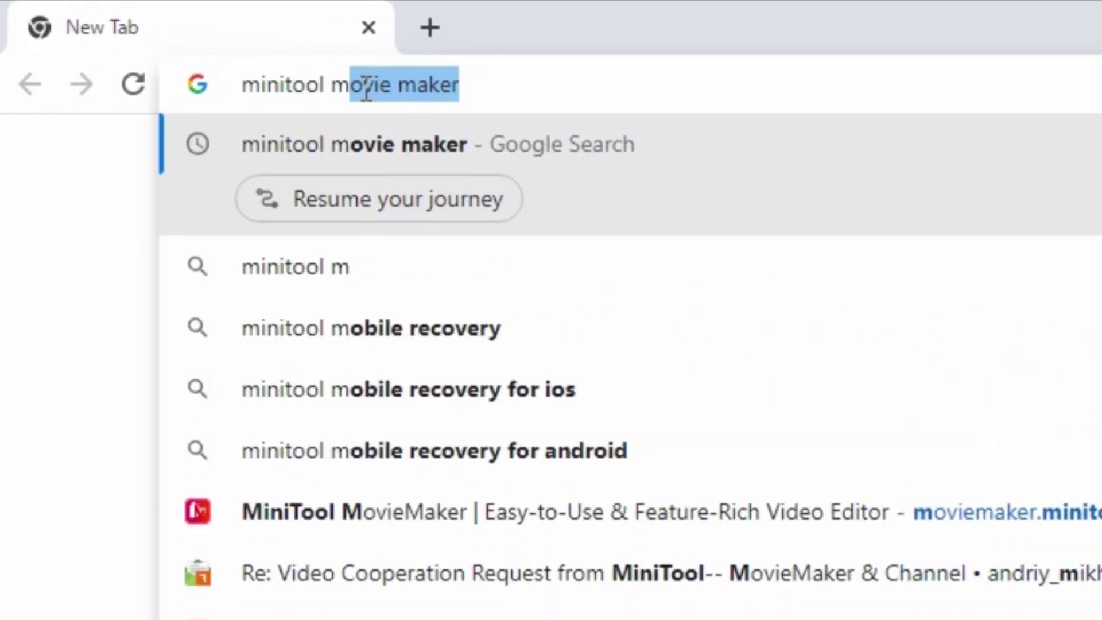
pyautogui.write('e maker')
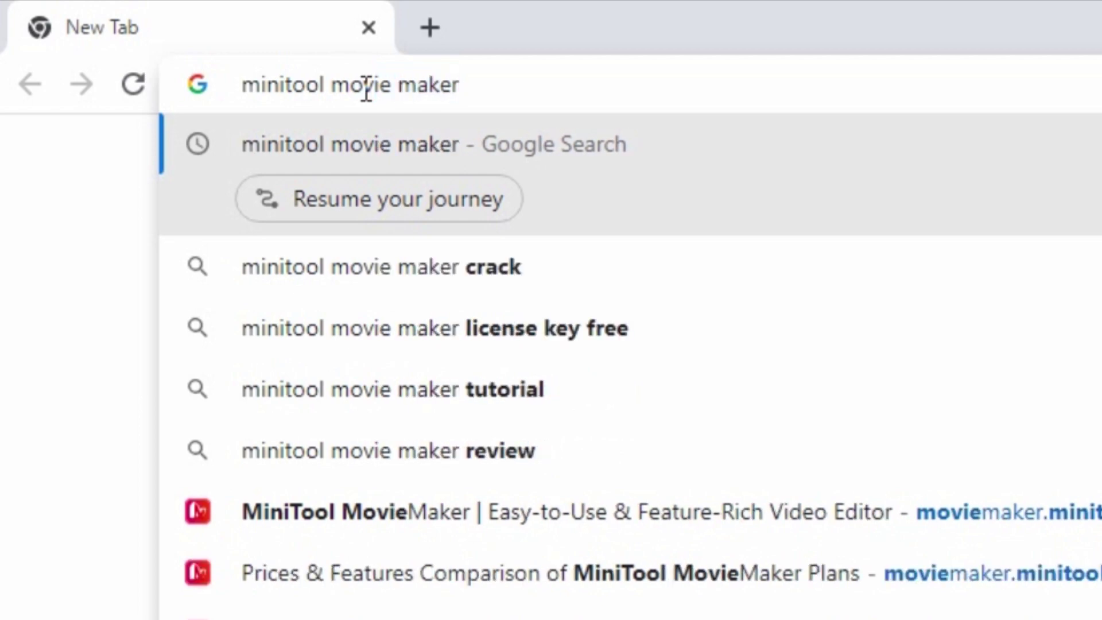
pyautogui.press('Return')
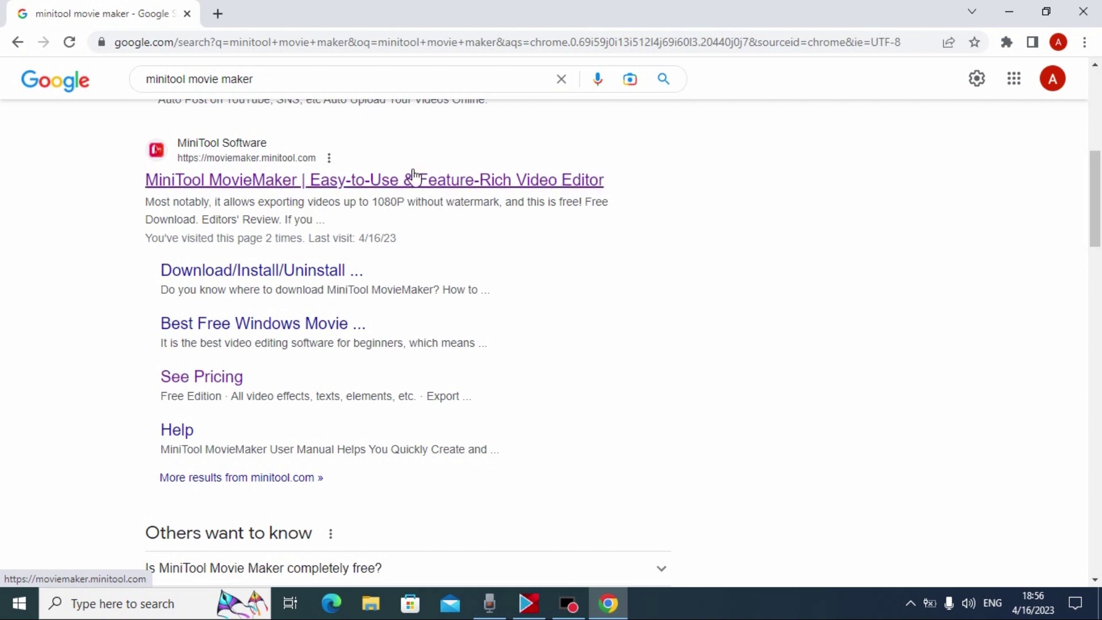
pyautogui.click(358, 182)
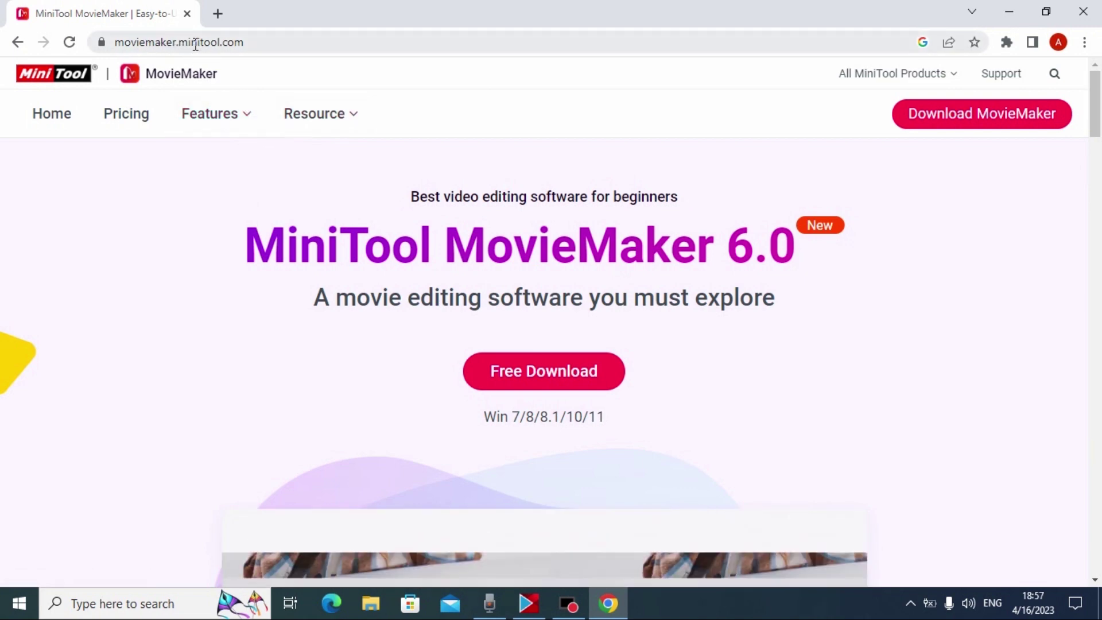
# Download the free mmm-setup.exe installer (2,064 KB) from the MiniTool MovieMaker homepage.
pyautogui.scroll(-1, 505, 345)
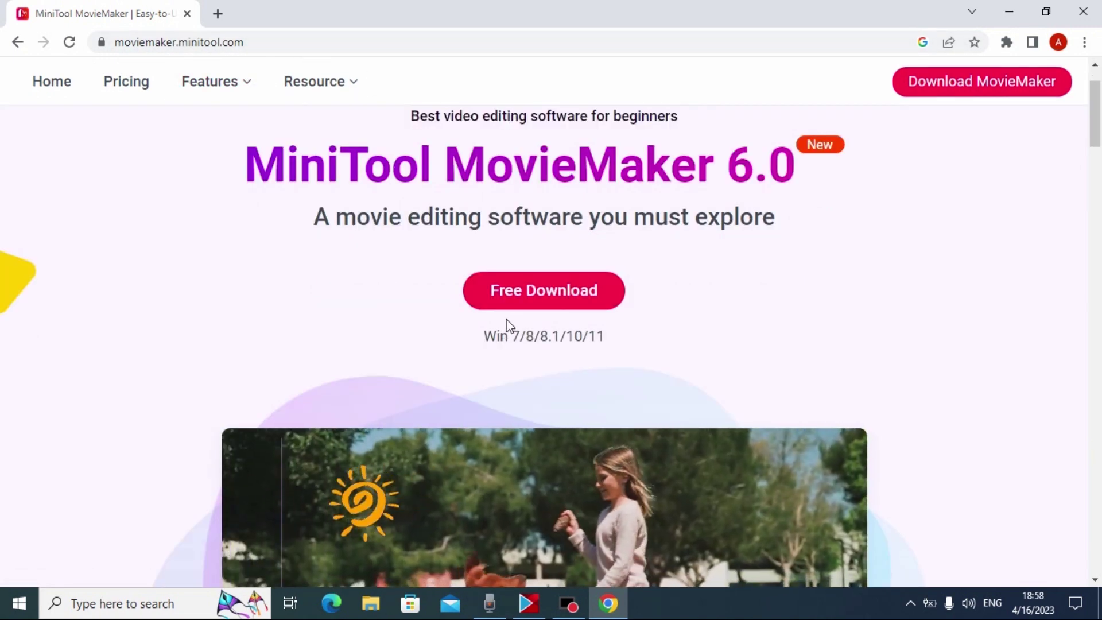
pyautogui.doubleClick(485, 337)
pyautogui.moveTo(518, 338); pyautogui.dragTo(609, 337)
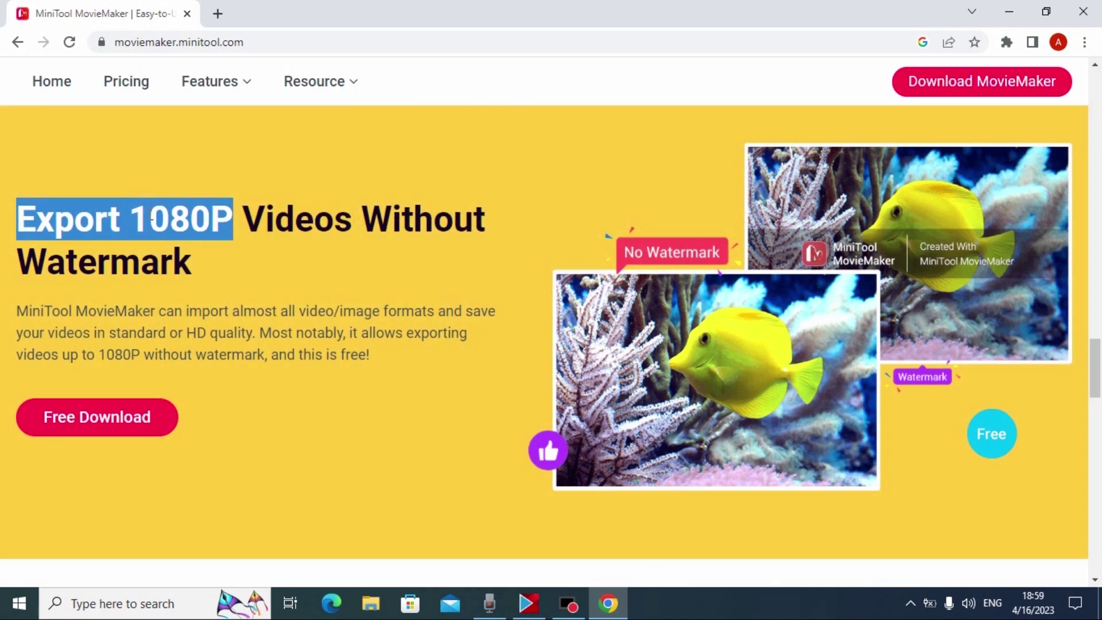
pyautogui.click(52, 213)
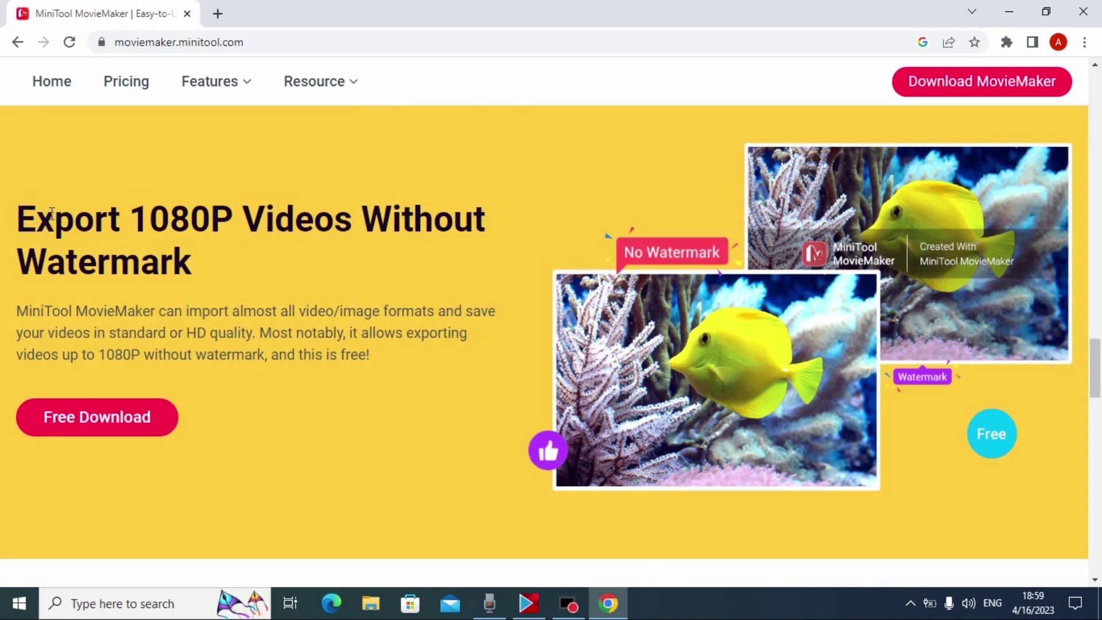
pyautogui.moveTo(131, 218); pyautogui.dragTo(230, 216)
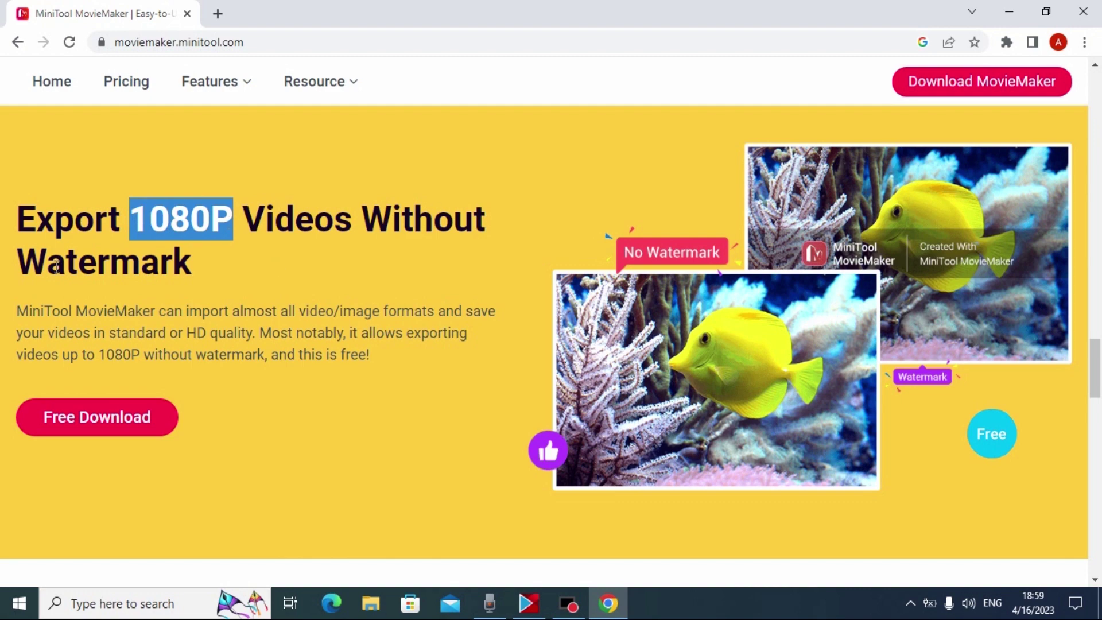
pyautogui.click(355, 245)
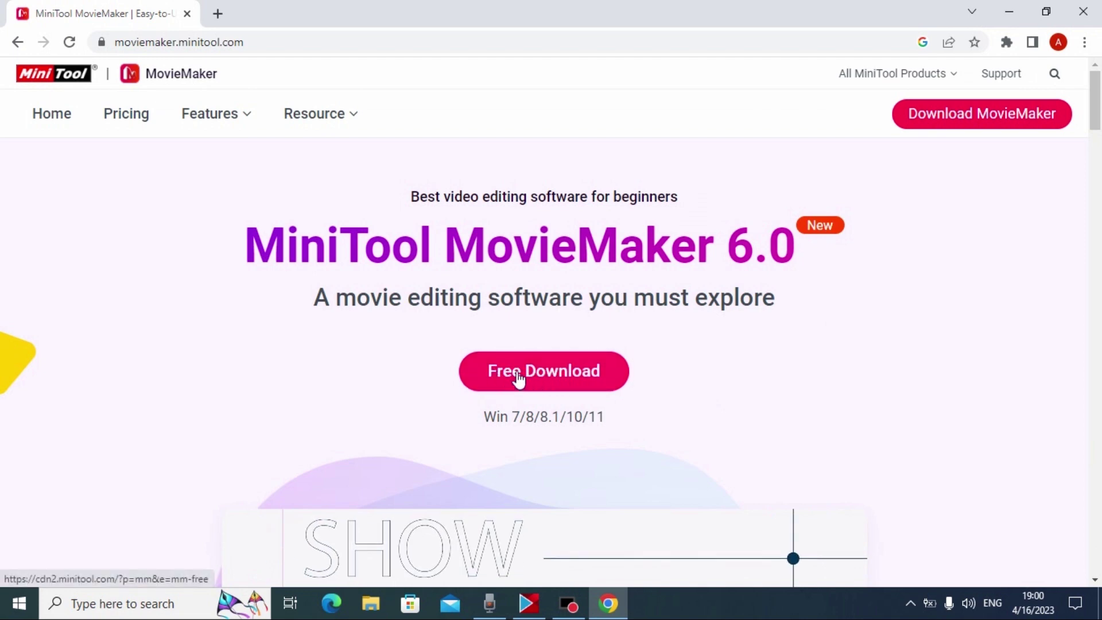
pyautogui.click(541, 381)
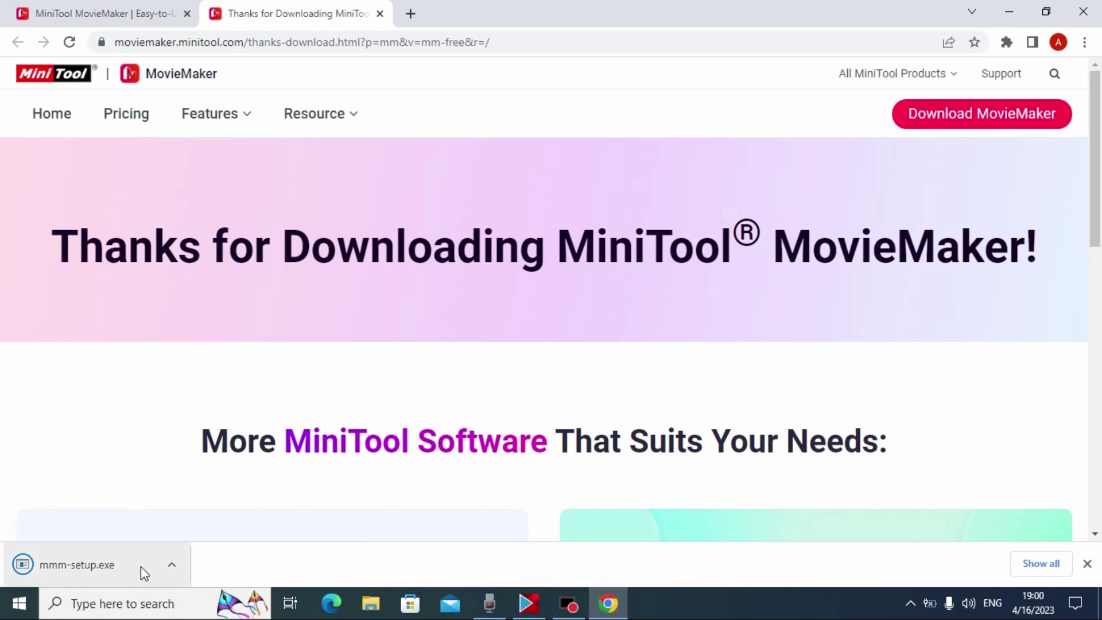
pyautogui.scroll(-2, 281, 431)
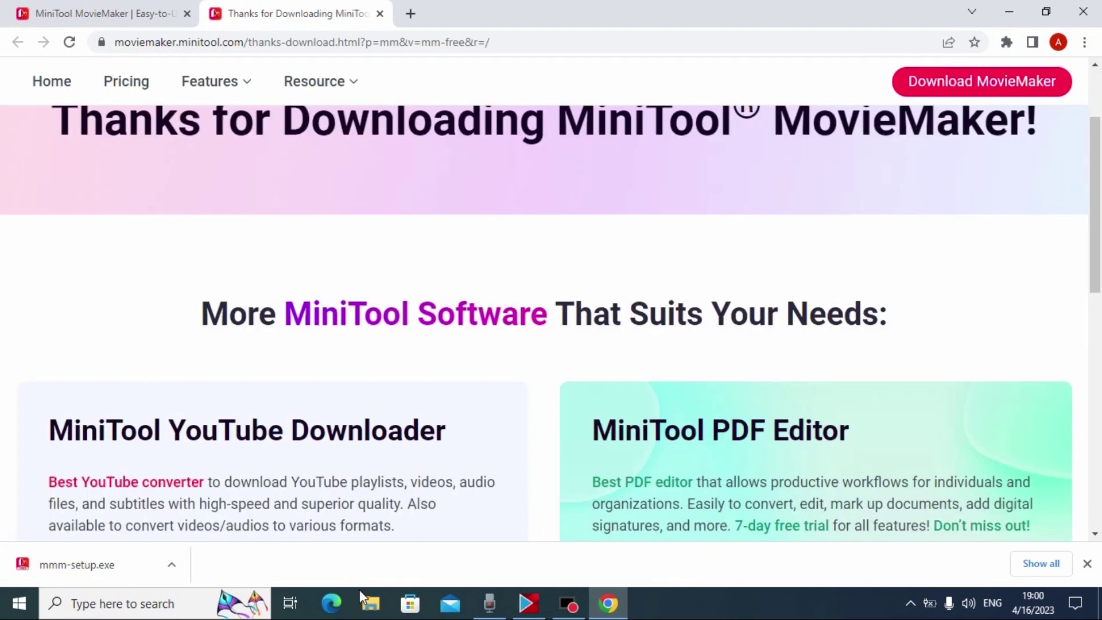
# Run mmm-setup.exe from the Downloads folder and install MovieMaker with default settings.
pyautogui.click(173, 567)
pyautogui.click(217, 509)
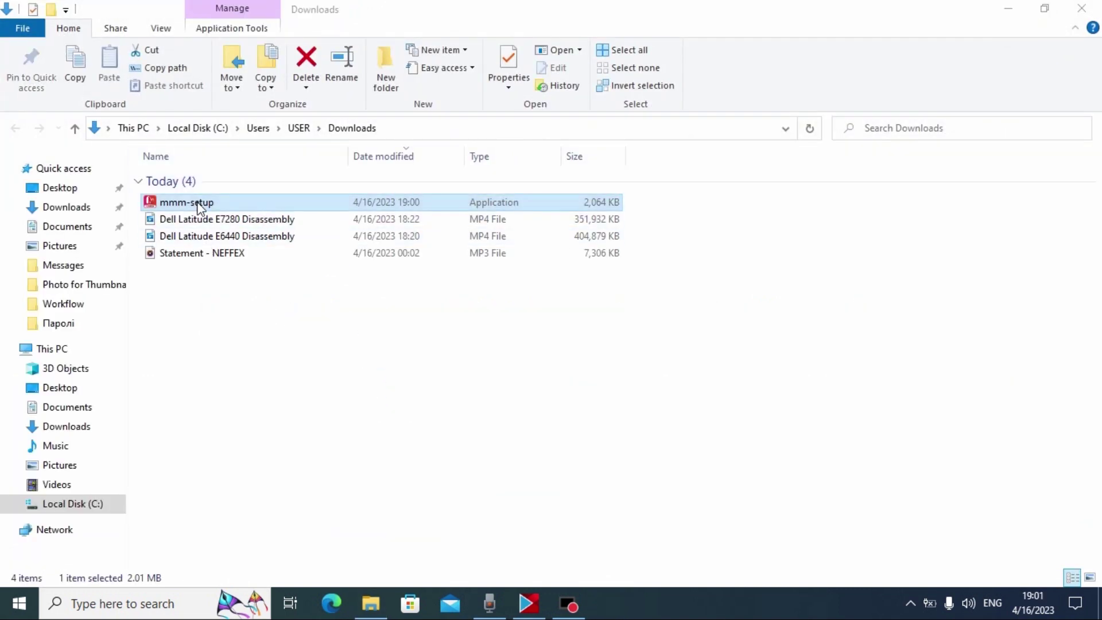
pyautogui.doubleClick(198, 204)
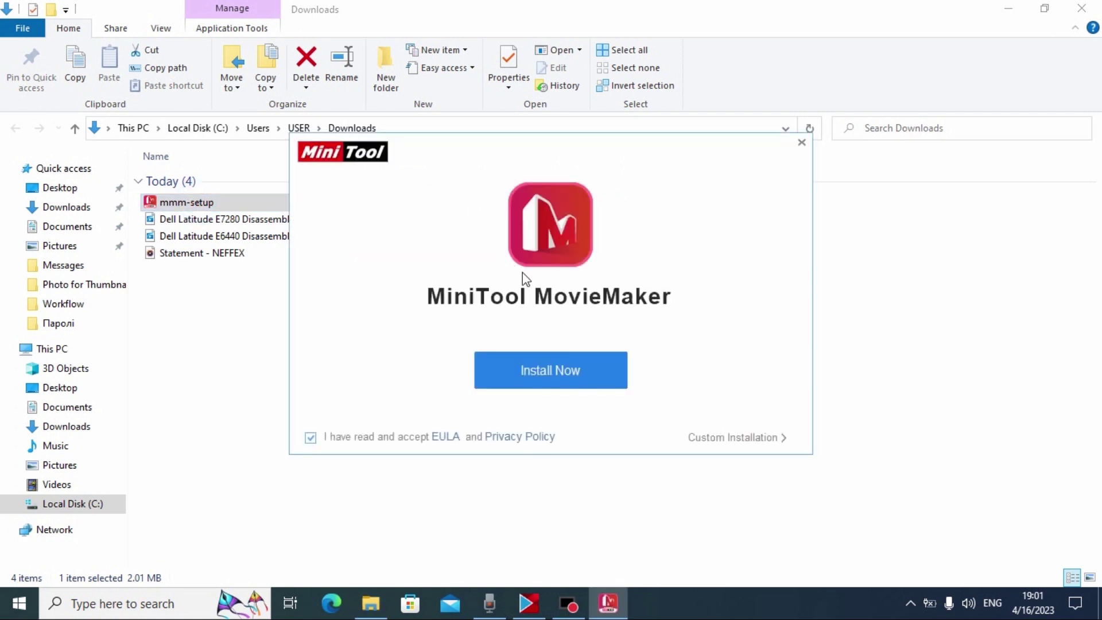
pyautogui.click(778, 440)
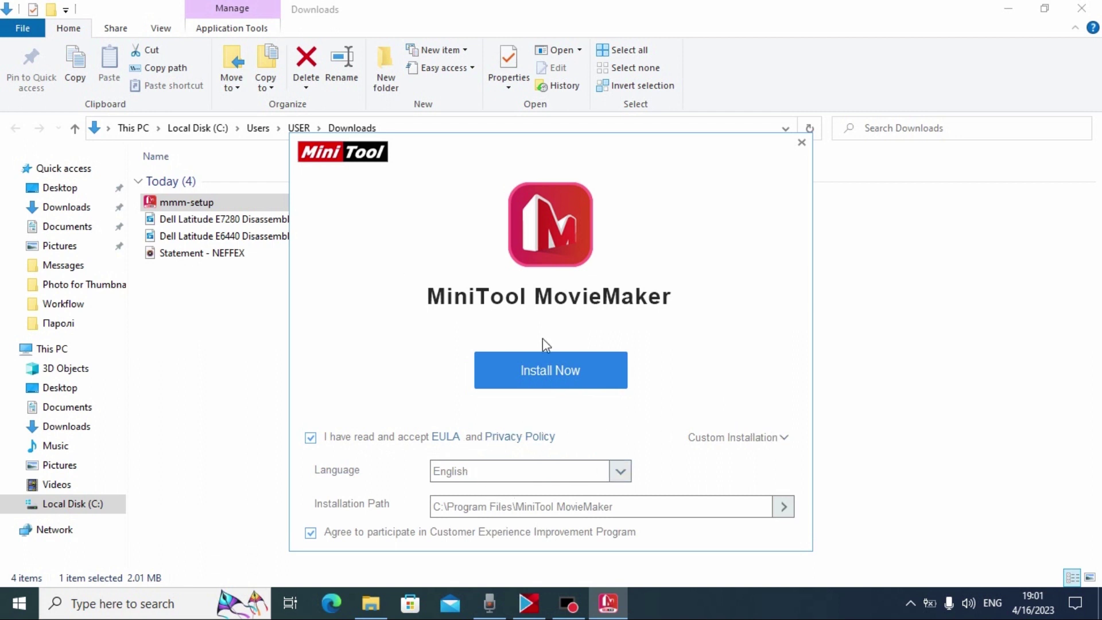
pyautogui.click(784, 441)
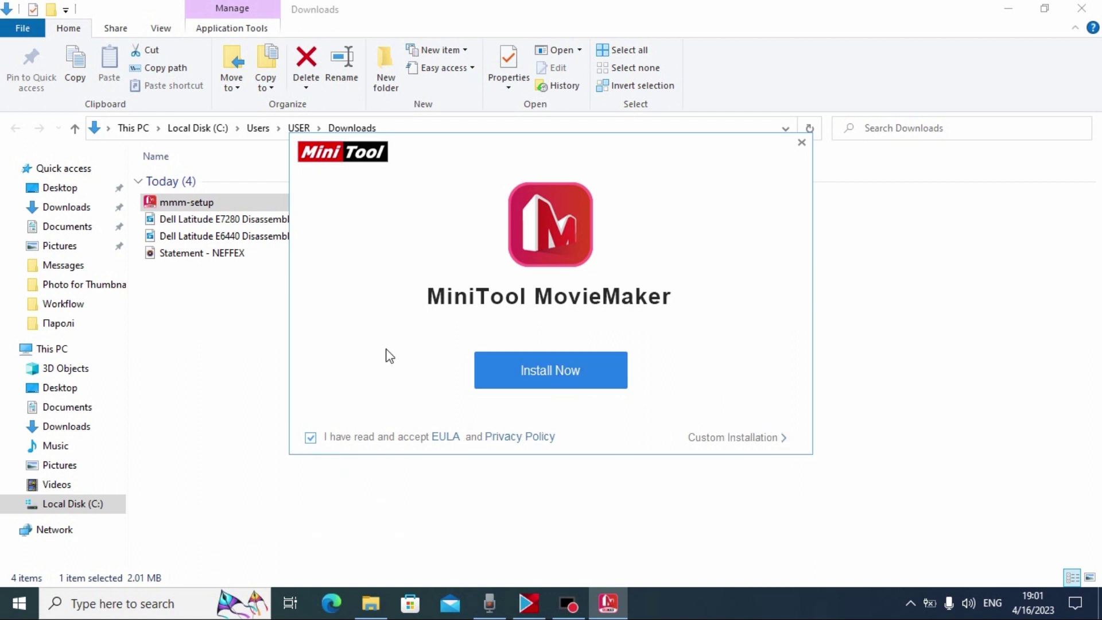
pyautogui.click(550, 384)
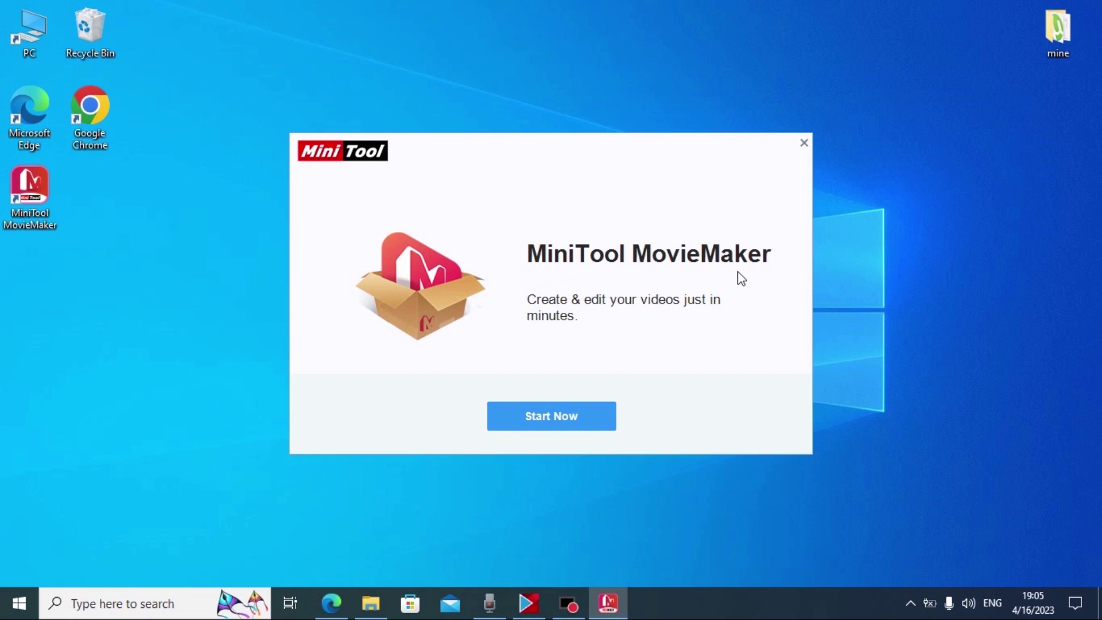
# Bring the Edge pricing page forward and highlight the $0.00 Free Edition text.
pyautogui.click(331, 608)
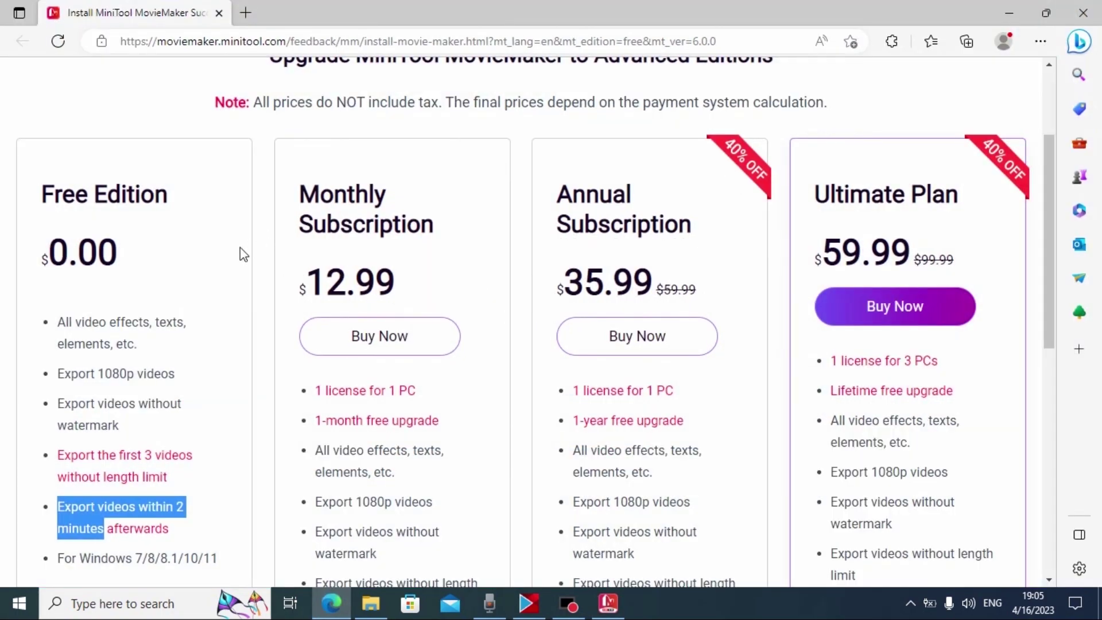
pyautogui.moveTo(42, 194); pyautogui.dragTo(198, 201)
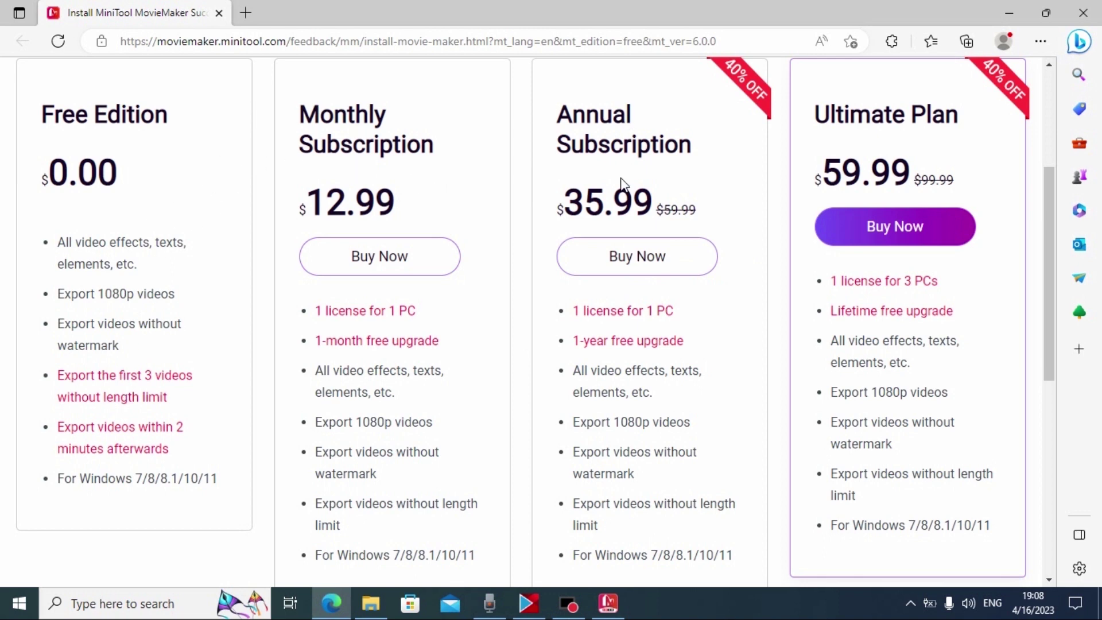
# Close the browser, launch MiniTool MovieMaker and dismiss the startup project dialog.
pyautogui.click(1084, 13)
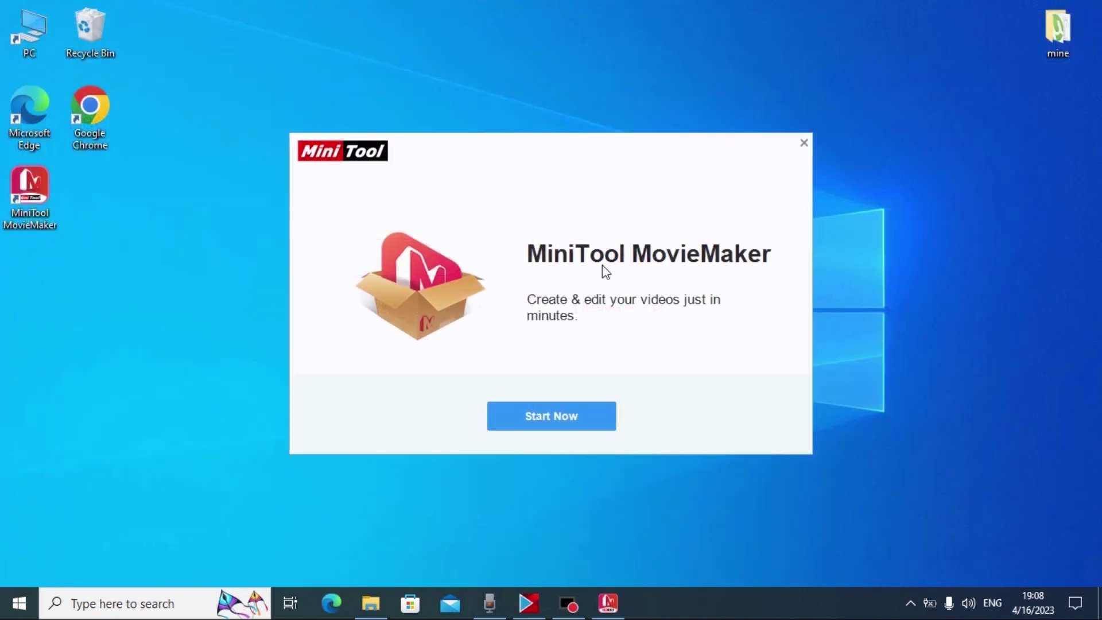
pyautogui.click(550, 425)
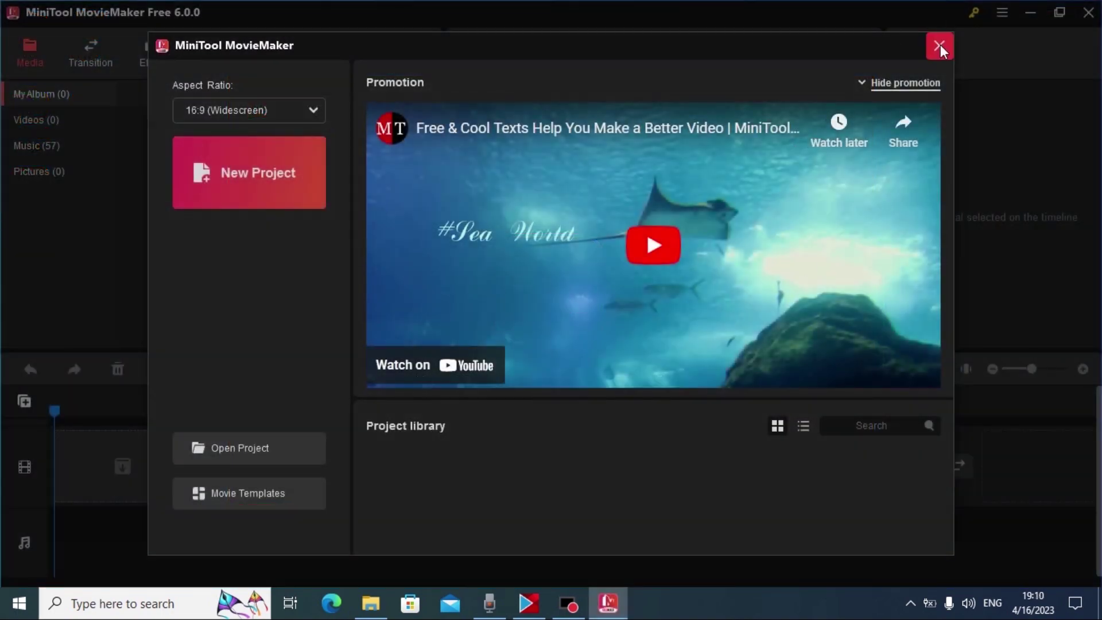
pyautogui.click(939, 45)
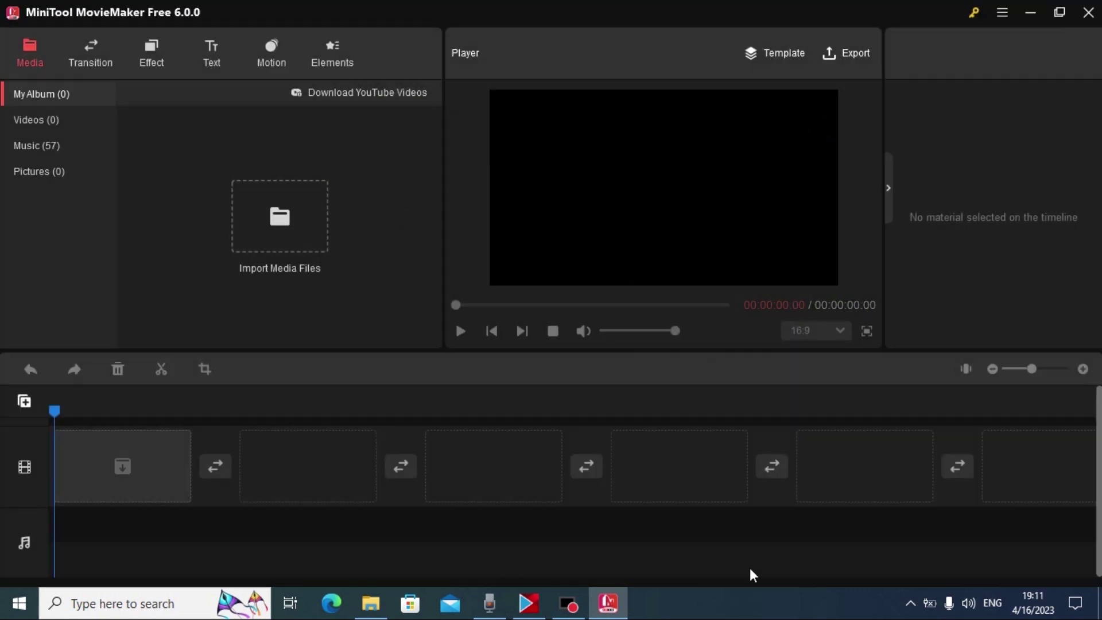
pyautogui.moveTo(746, 568); pyautogui.dragTo(333, 407)
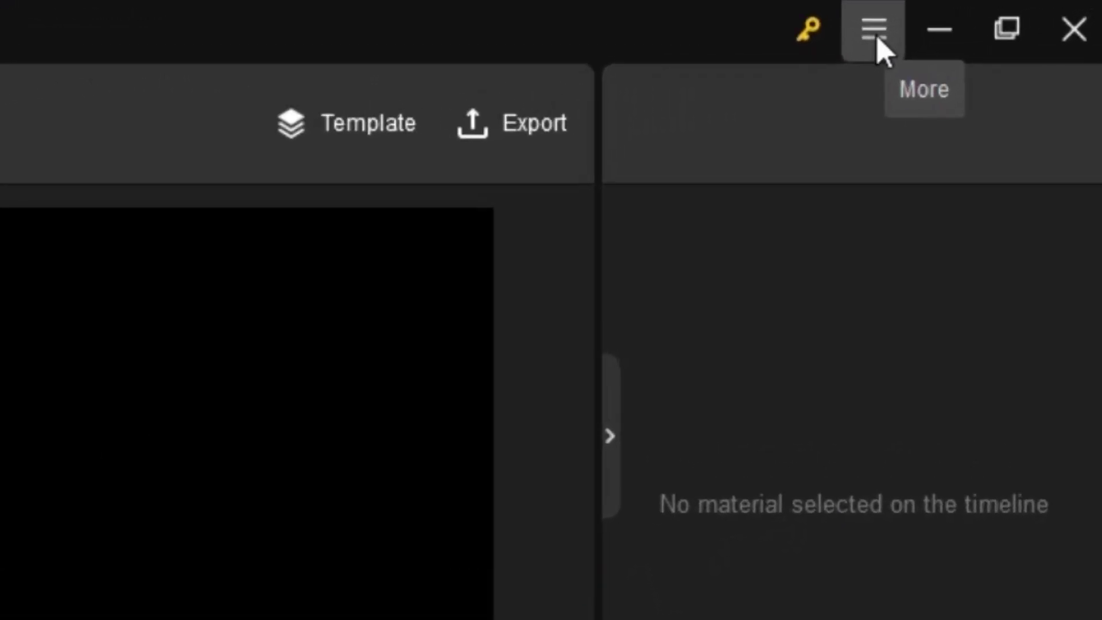
# Create a new 16:9 (Widescreen) project from File > New Project.
pyautogui.click(1005, 17)
pyautogui.moveTo(869, 113)
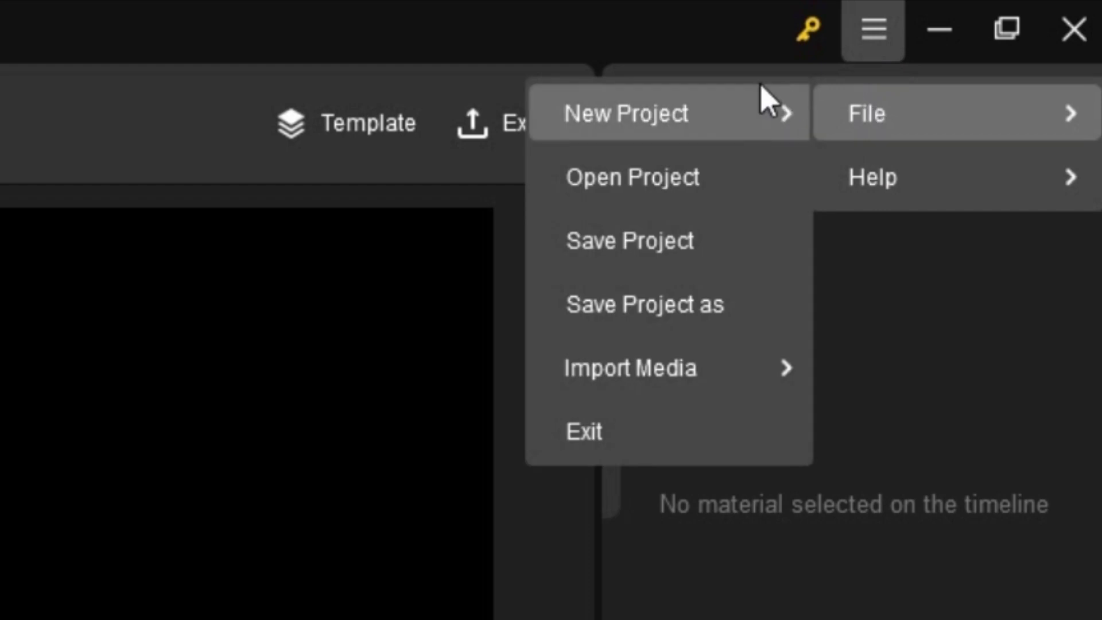
pyautogui.moveTo(688, 114)
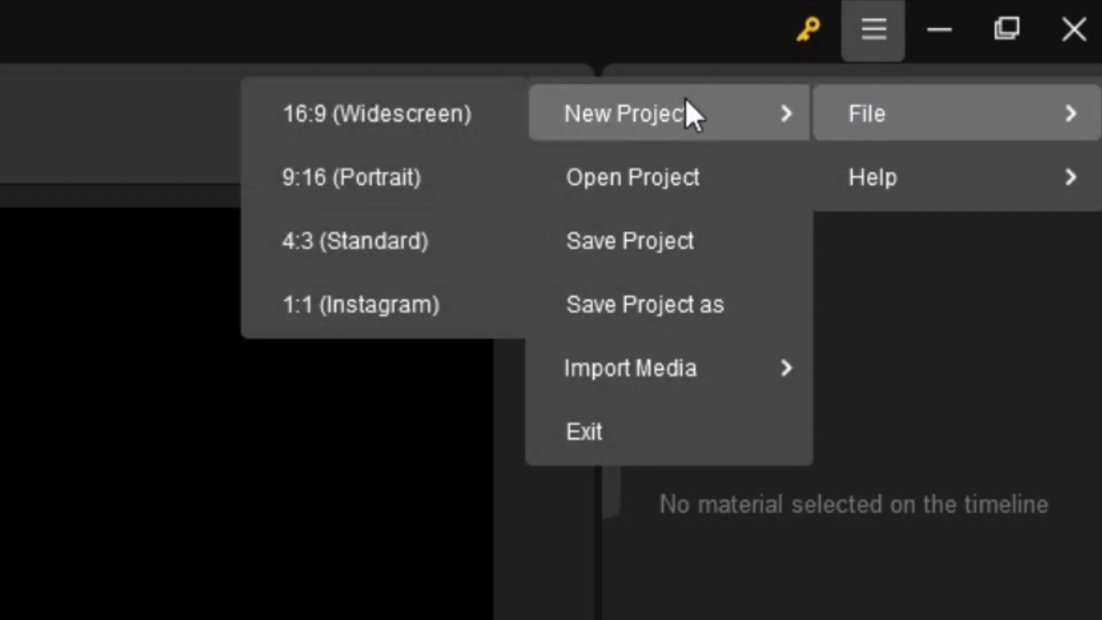
pyautogui.click(379, 115)
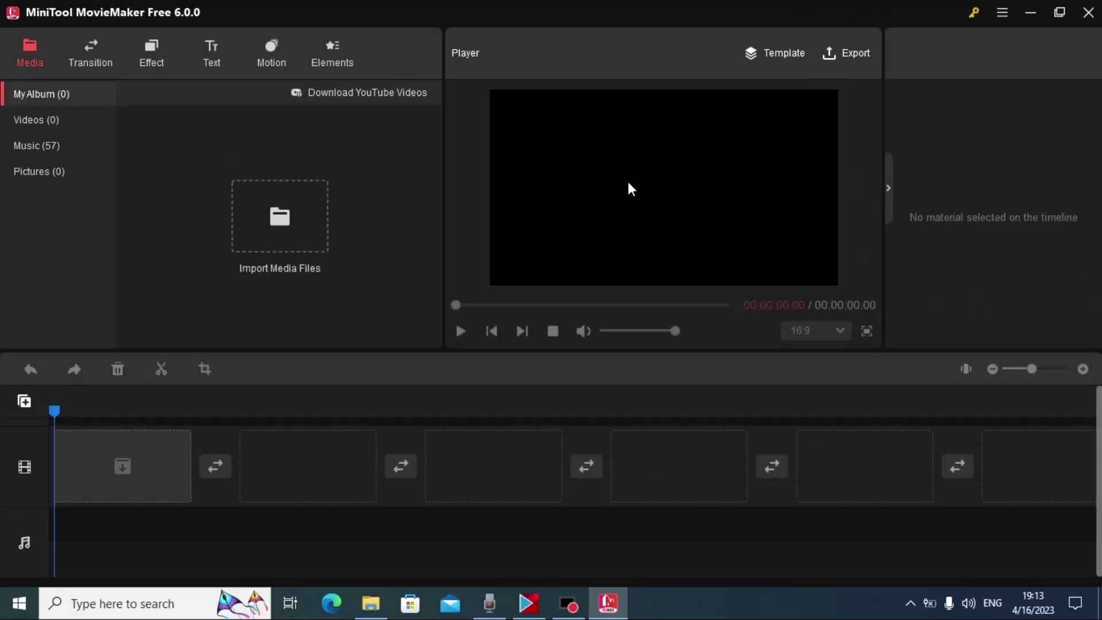
# Import the two Dell Latitude videos and Statement - NEFFEX from Downloads into the library.
pyautogui.click(285, 217)
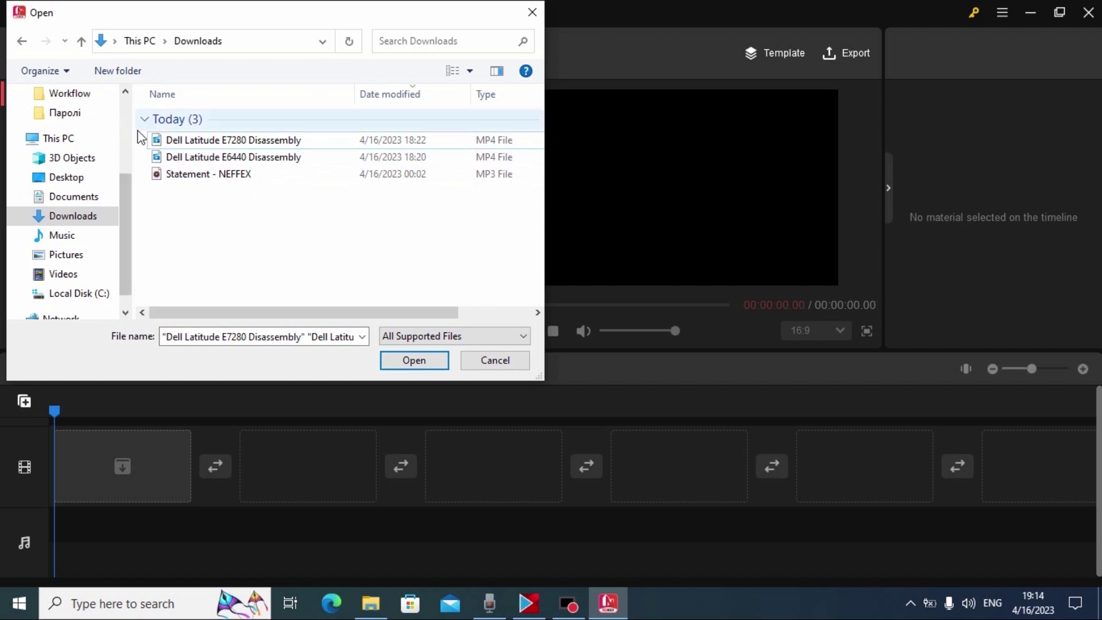
pyautogui.moveTo(140, 132); pyautogui.dragTo(252, 197)
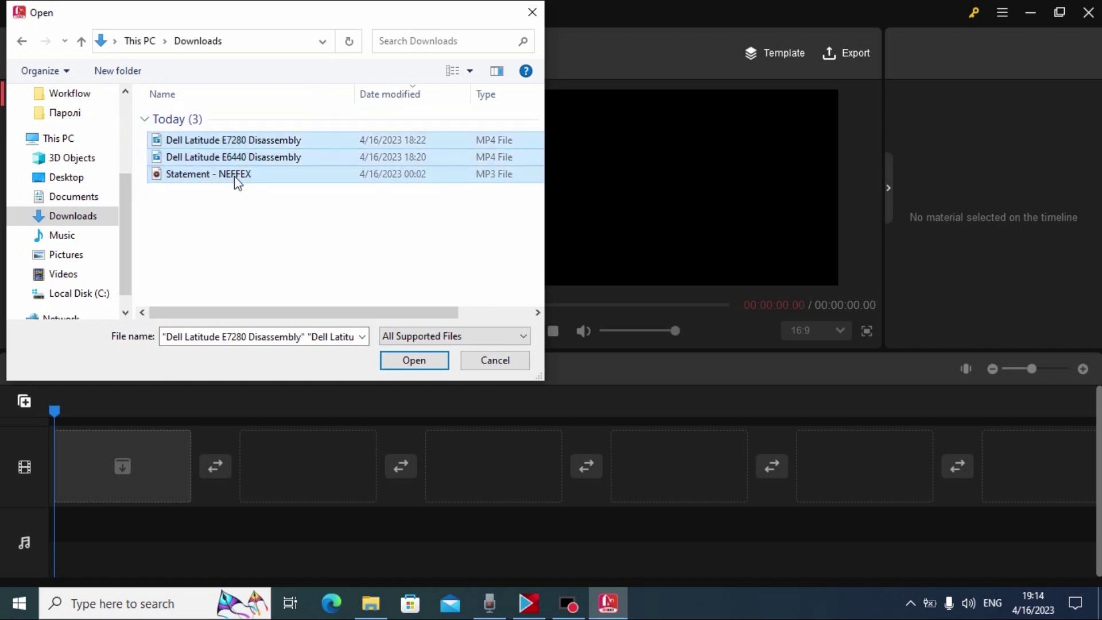
pyautogui.moveTo(307, 221); pyautogui.dragTo(155, 120)
pyautogui.click(414, 361)
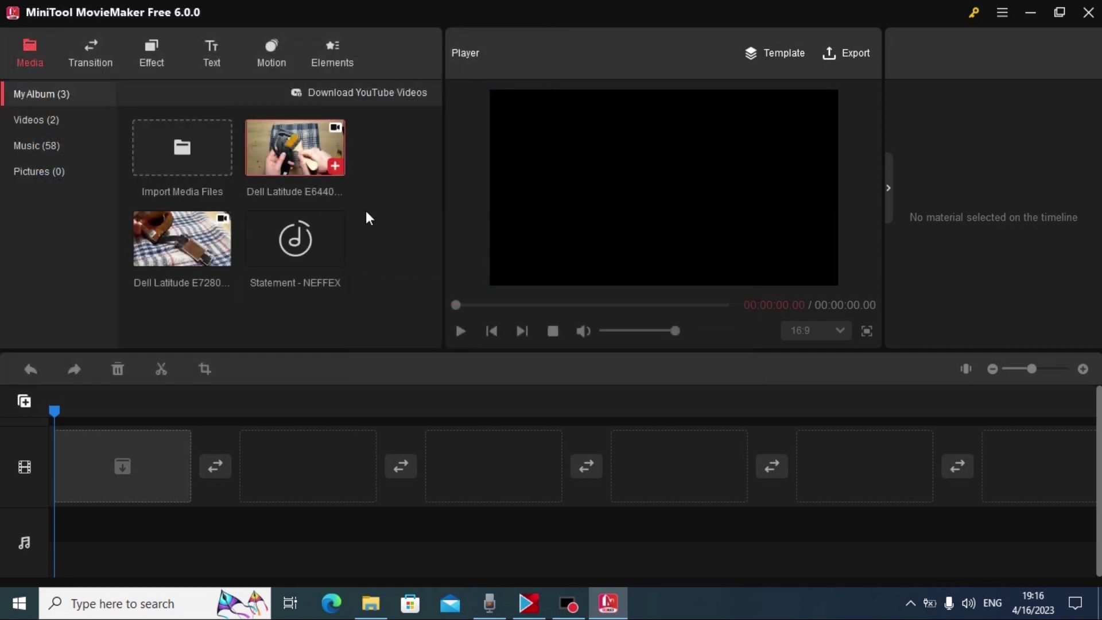
# Place the E6440 video at the timeline start, followed by the E7280 video.
pyautogui.moveTo(322, 142)
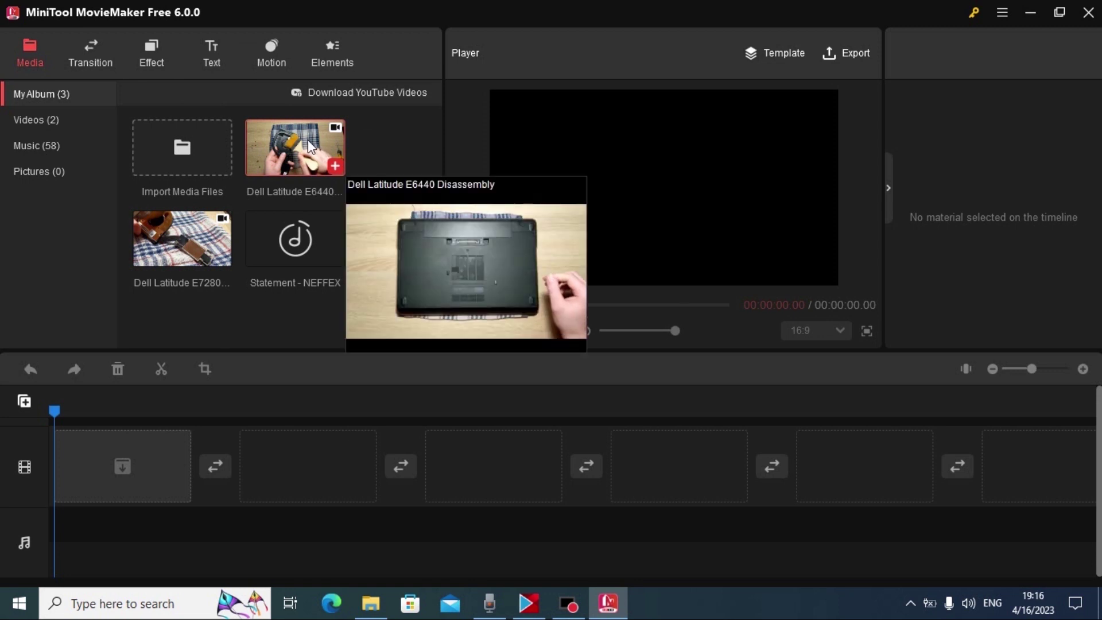
pyautogui.moveTo(308, 143); pyautogui.dragTo(288, 152)
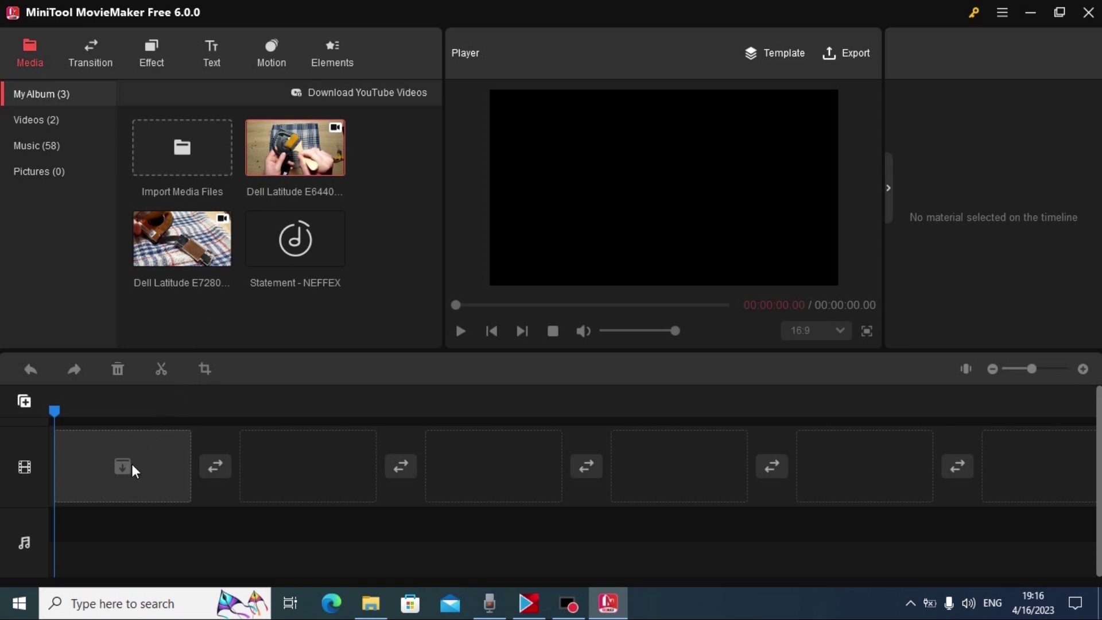
pyautogui.moveTo(131, 464); pyautogui.dragTo(131, 464)
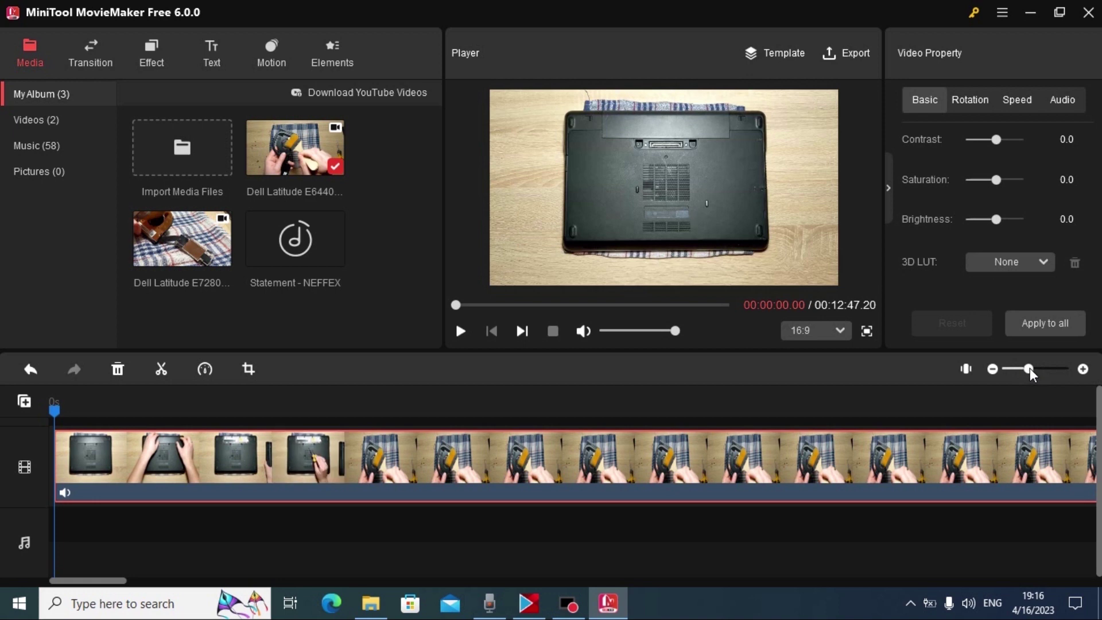
pyautogui.moveTo(1027, 366)
pyautogui.mouseDown()
pyautogui.moveTo(1010, 364)
pyautogui.moveTo(1044, 371)
pyautogui.moveTo(1009, 370)
pyautogui.mouseUp()
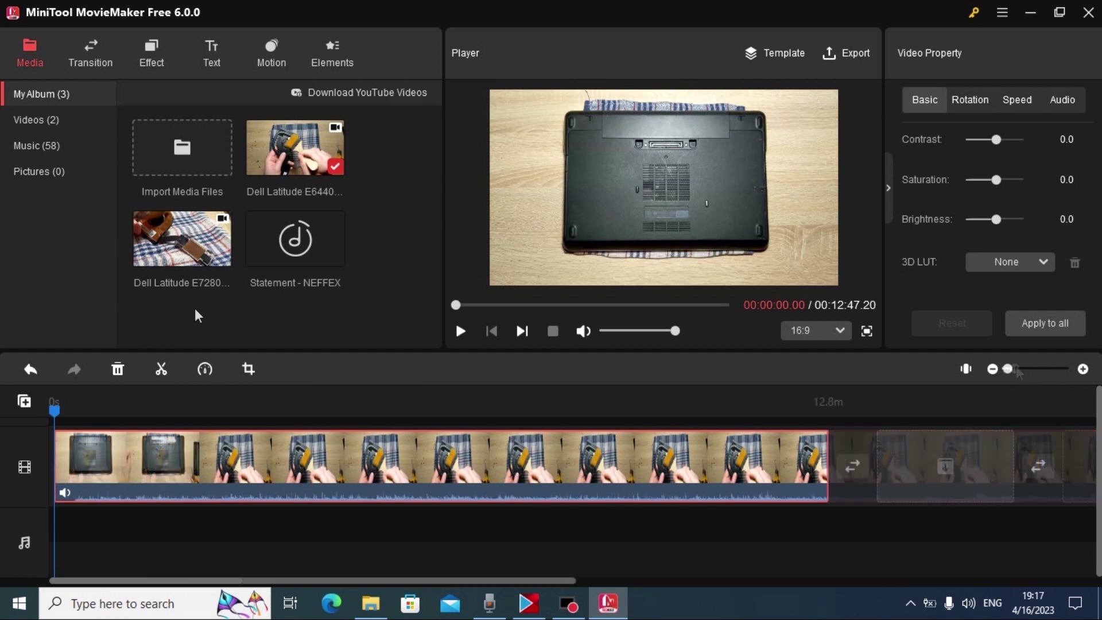
pyautogui.moveTo(180, 249)
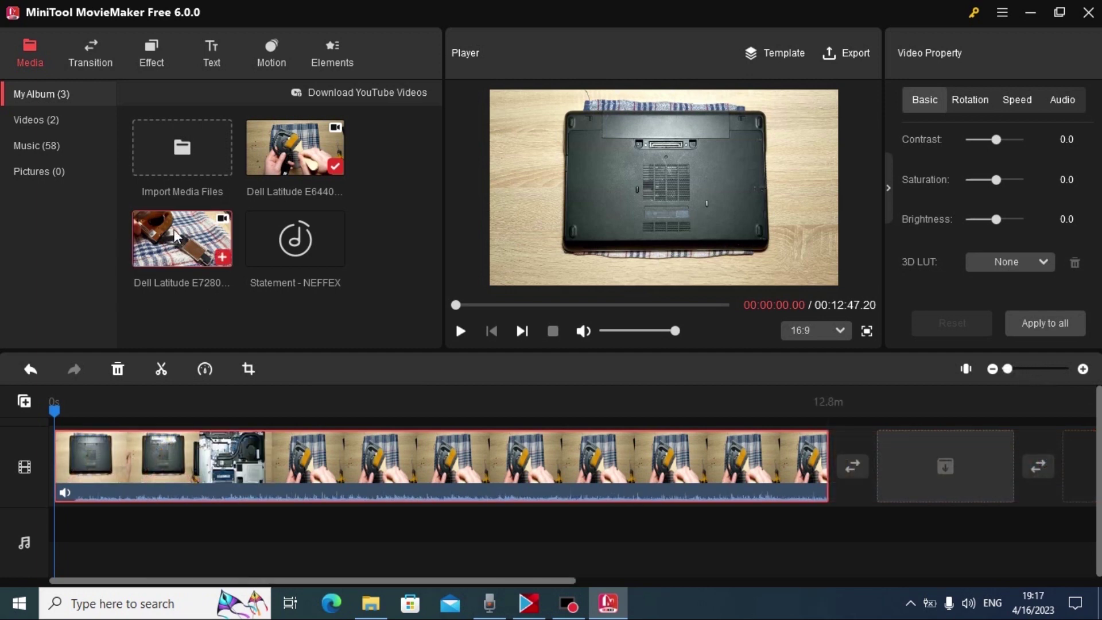
pyautogui.moveTo(174, 235); pyautogui.dragTo(949, 469)
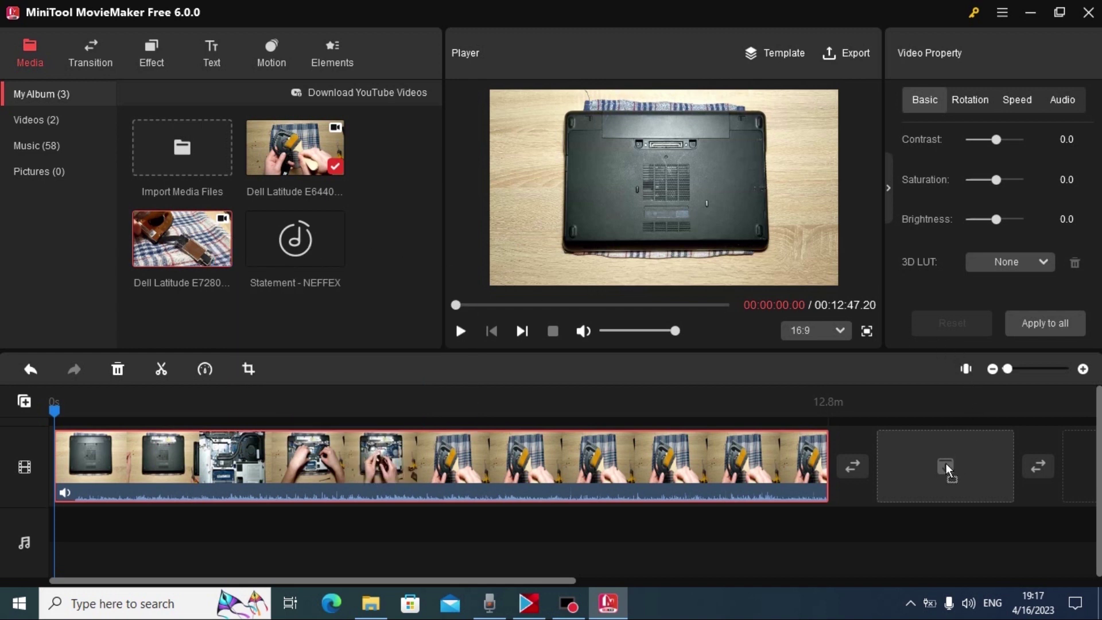
pyautogui.moveTo(947, 469); pyautogui.dragTo(946, 466)
pyautogui.click(782, 410)
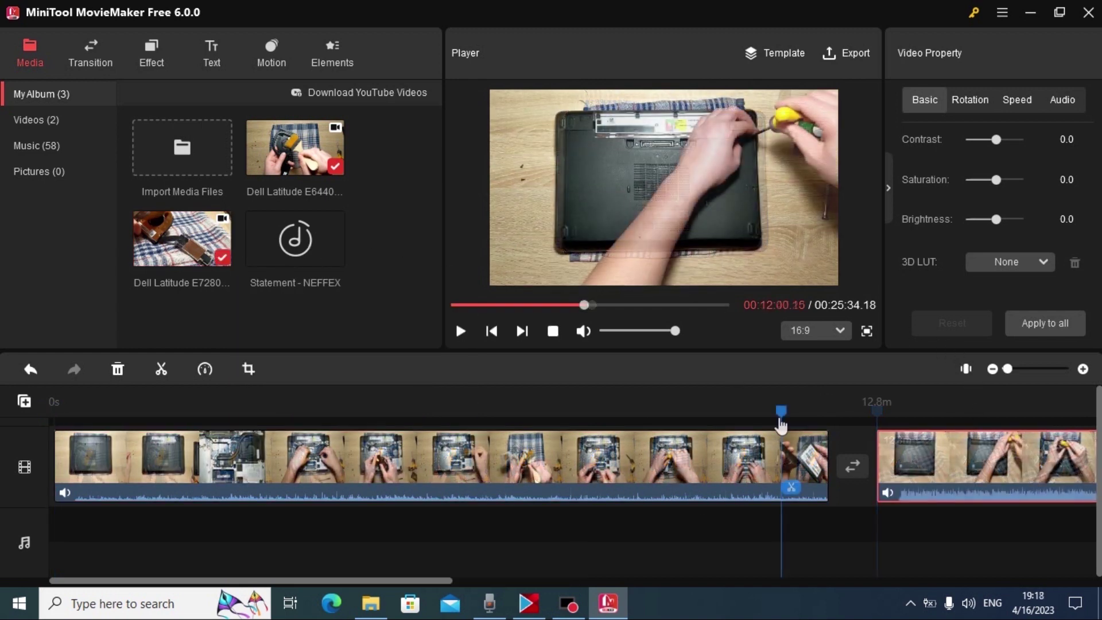
pyautogui.moveTo(782, 413); pyautogui.dragTo(298, 412)
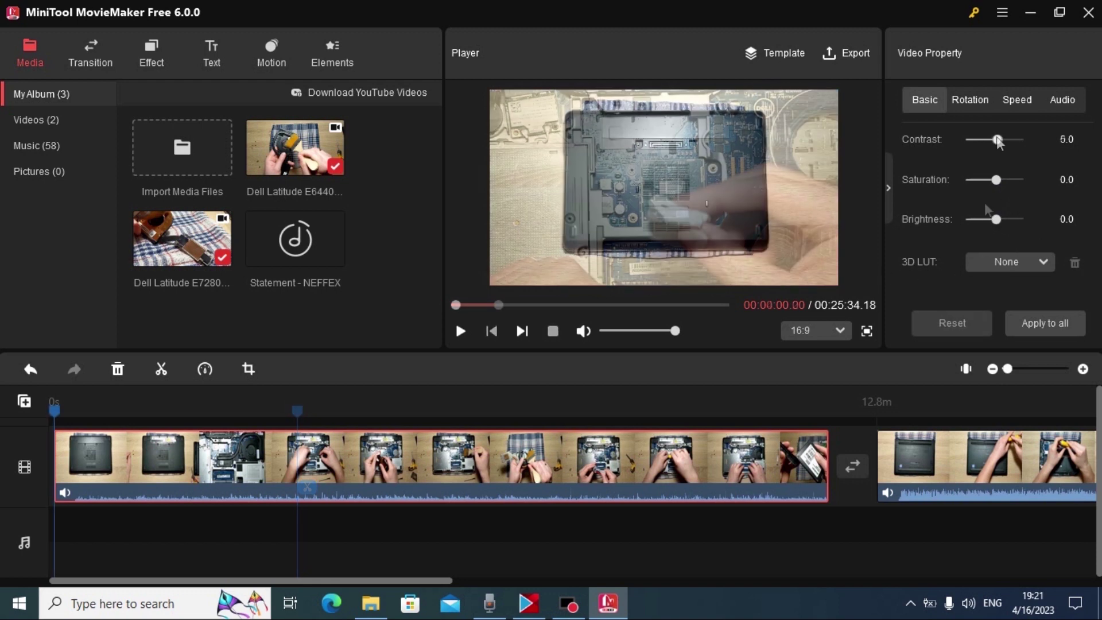
pyautogui.click(1007, 139)
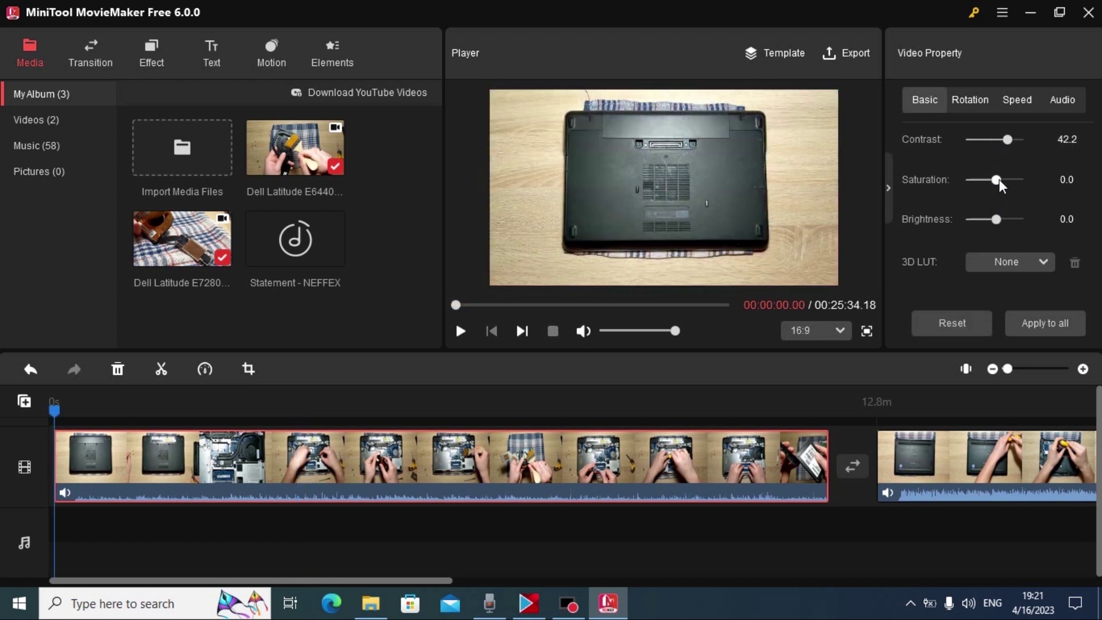
pyautogui.moveTo(999, 178); pyautogui.dragTo(989, 174)
pyautogui.moveTo(996, 220); pyautogui.dragTo(1009, 220)
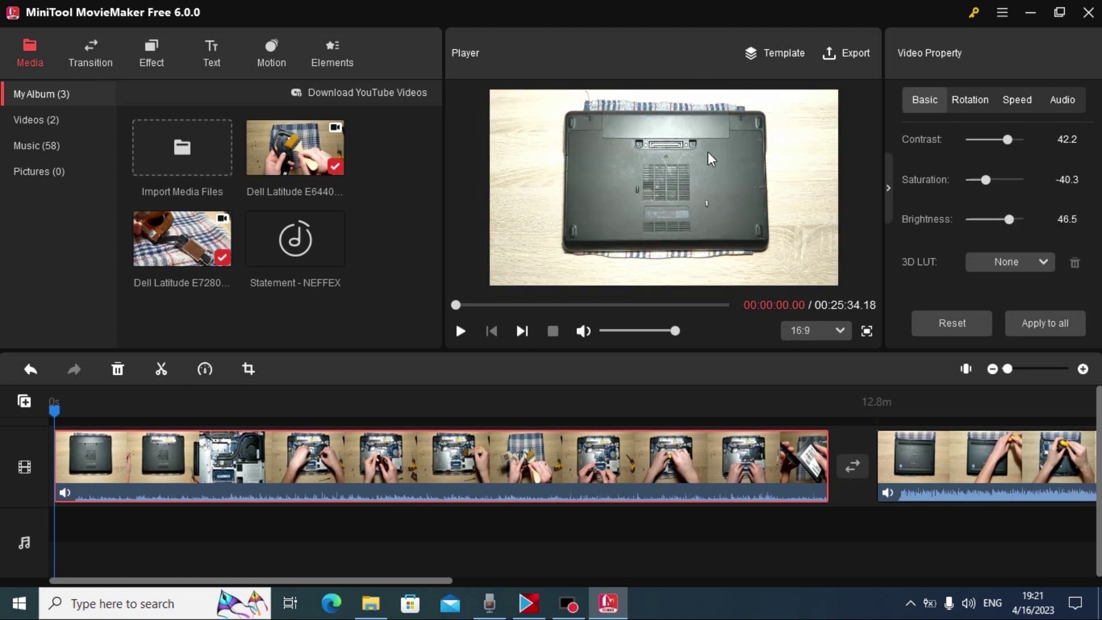
pyautogui.click(953, 323)
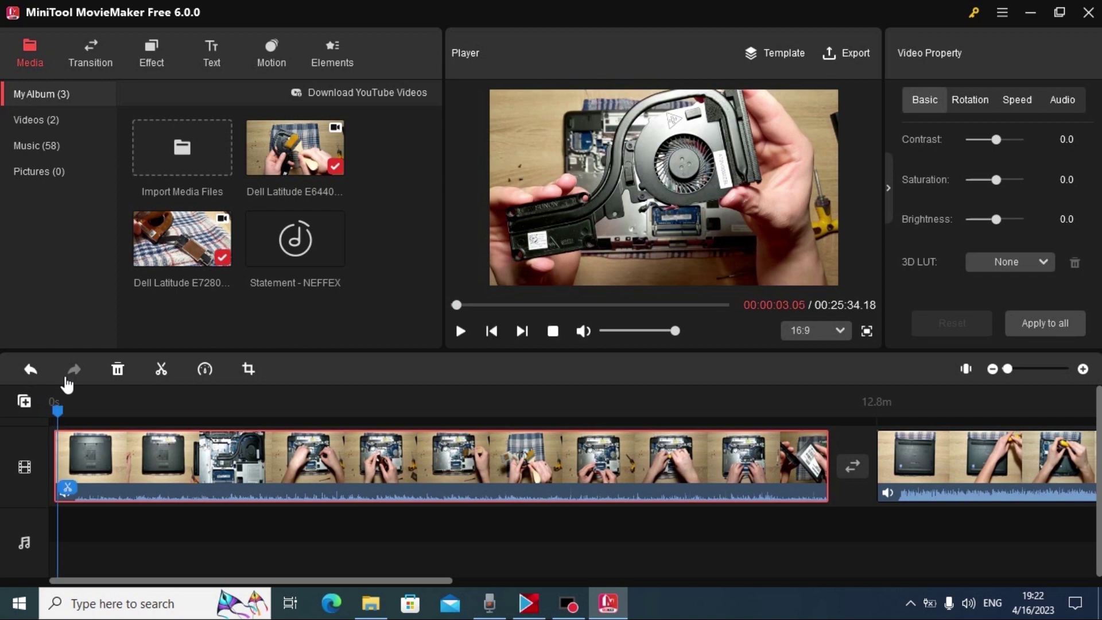
pyautogui.moveTo(55, 407); pyautogui.dragTo(352, 399)
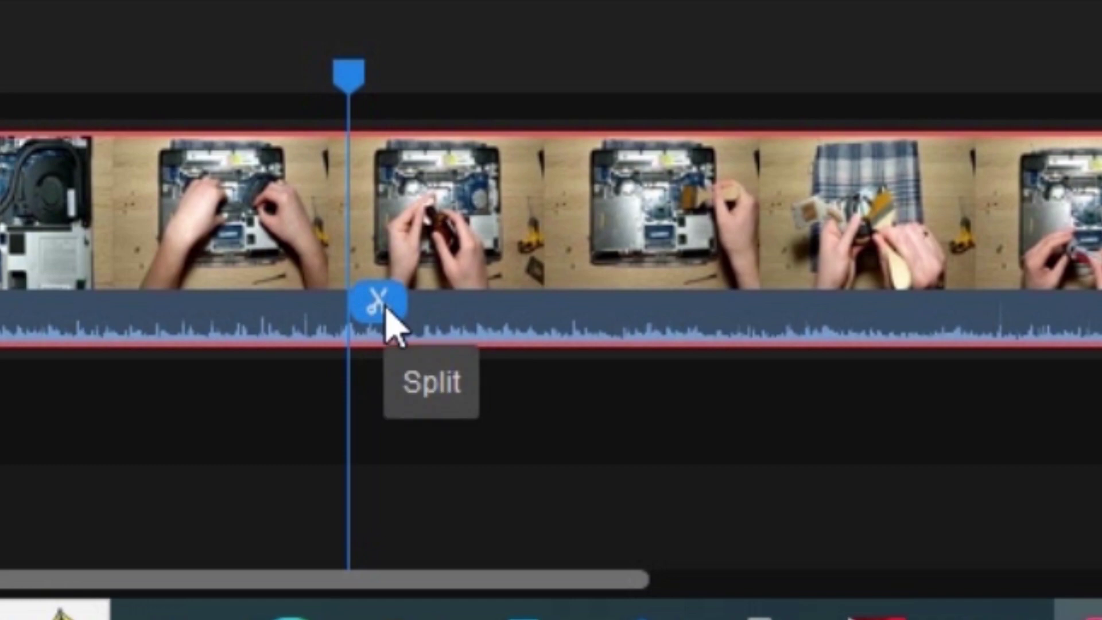
# Cut the Dell Latitude E6440 clip at 00:04:54.10 into two separate pieces.
pyautogui.click(380, 303)
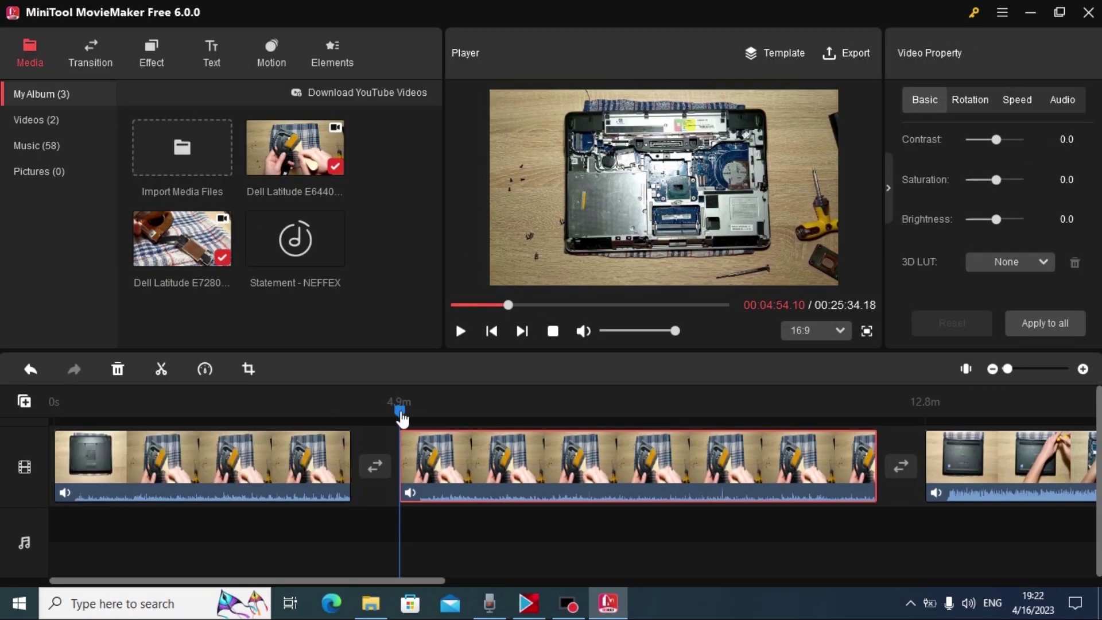
pyautogui.click(481, 404)
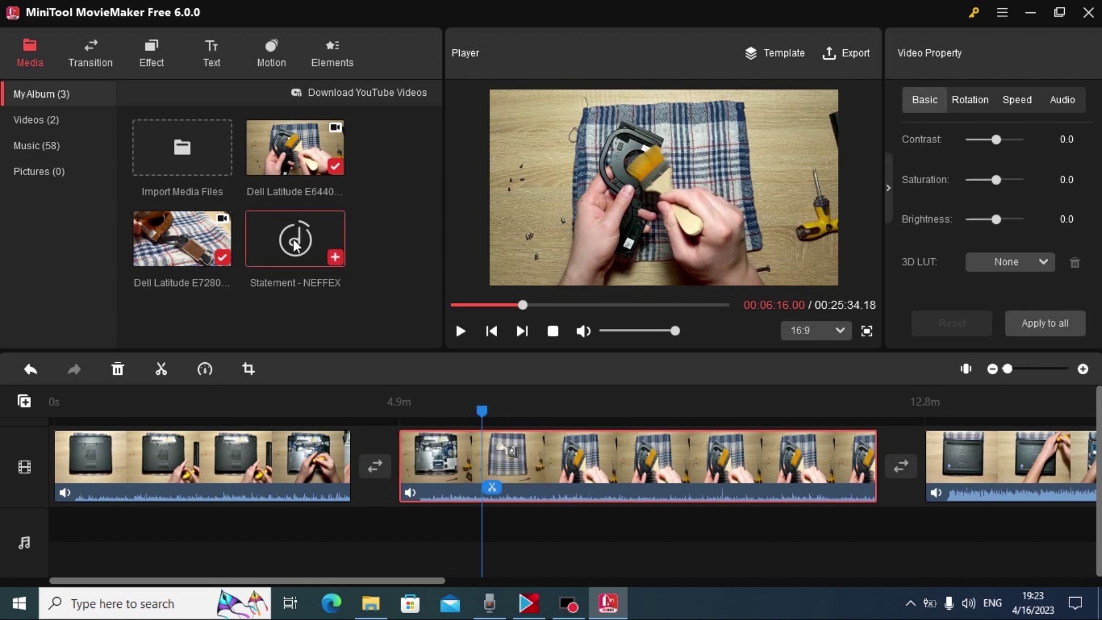
# Mute the audio of the second, first and third video clips.
pyautogui.click(492, 410)
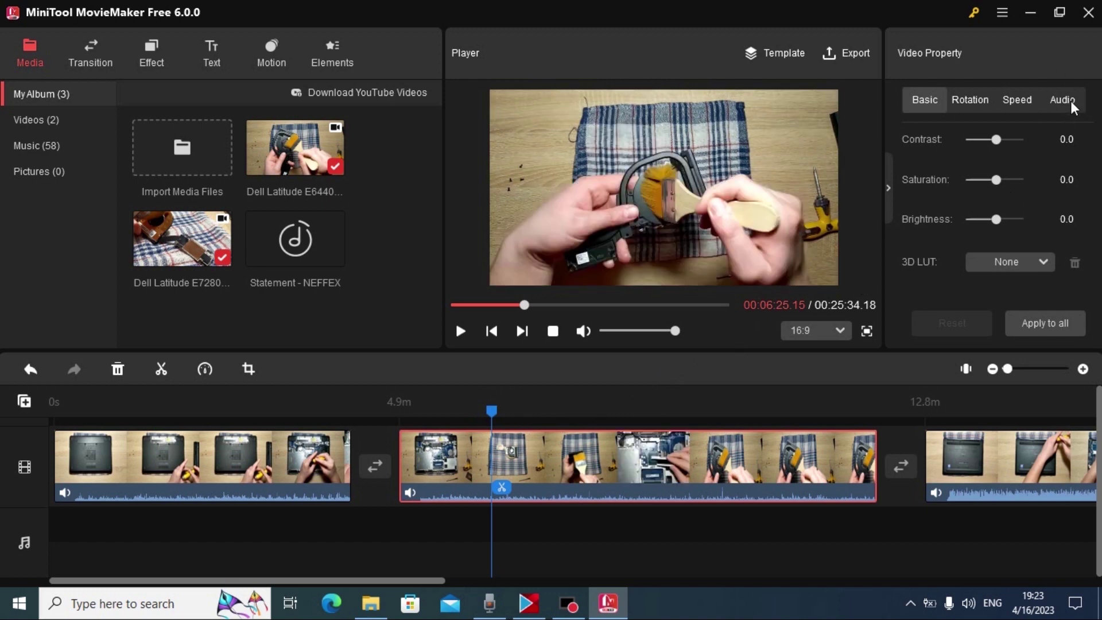
pyautogui.click(1064, 100)
pyautogui.click(971, 221)
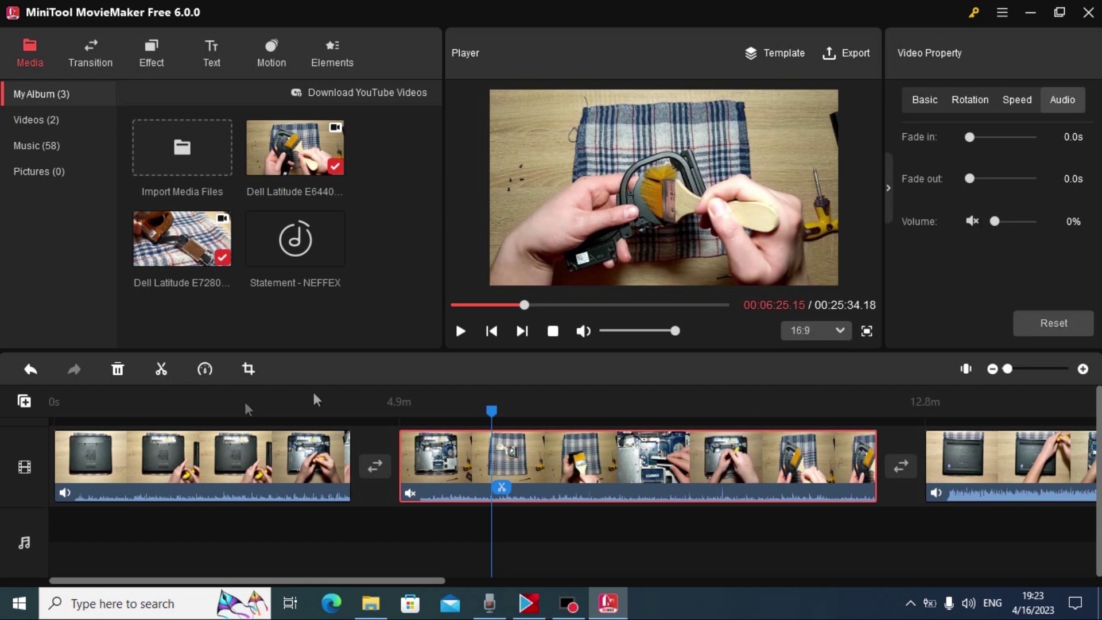
pyautogui.moveTo(491, 410); pyautogui.dragTo(254, 411)
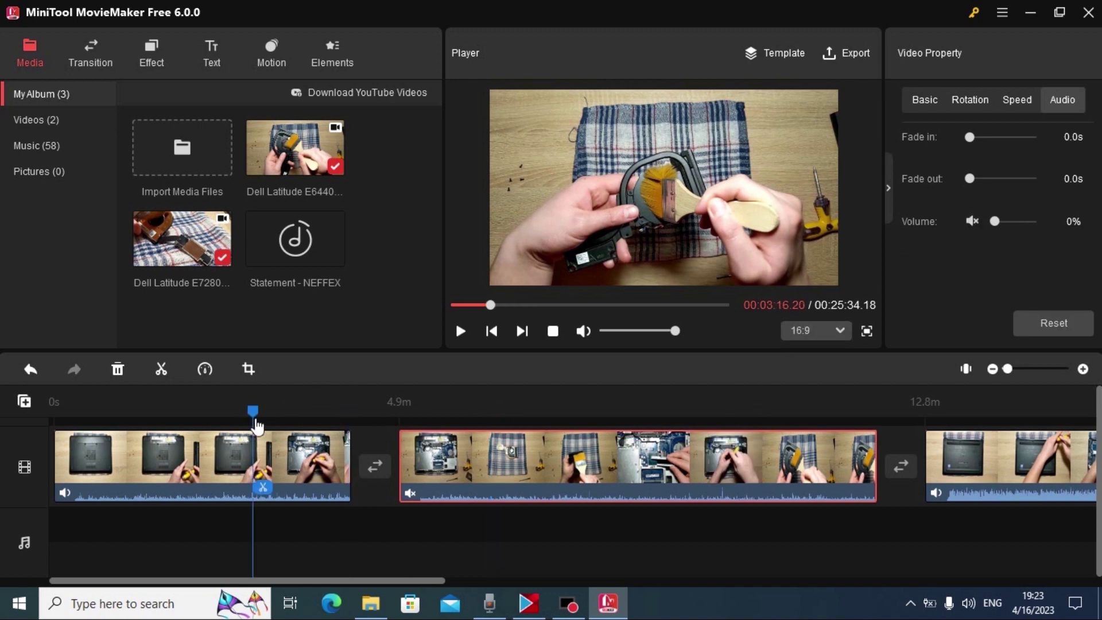
pyautogui.click(284, 467)
pyautogui.click(1061, 100)
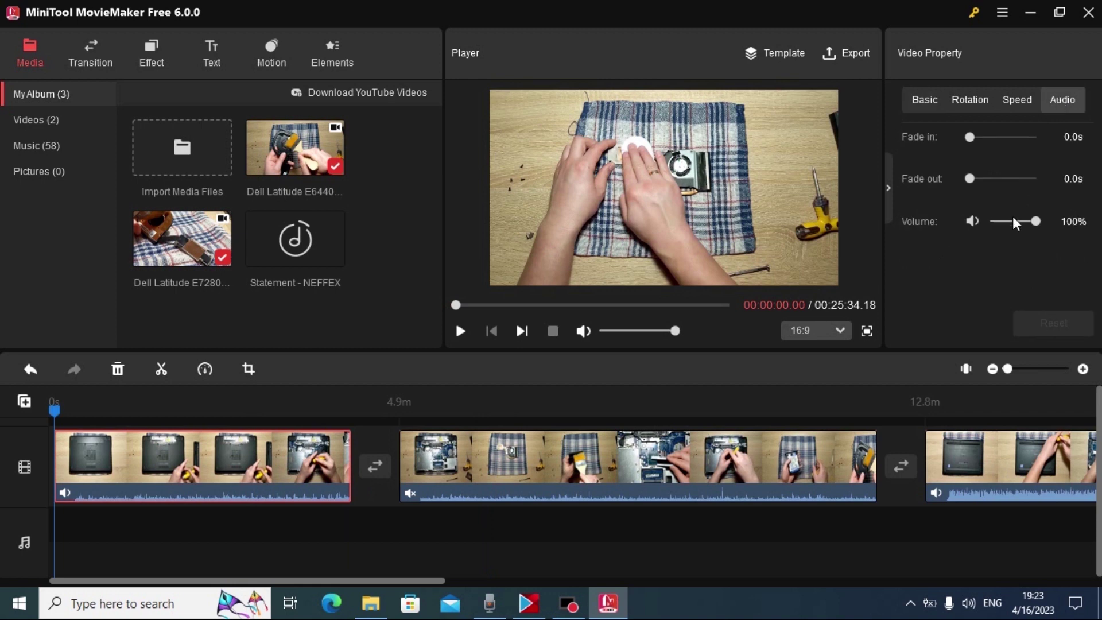
pyautogui.click(971, 222)
pyautogui.click(730, 410)
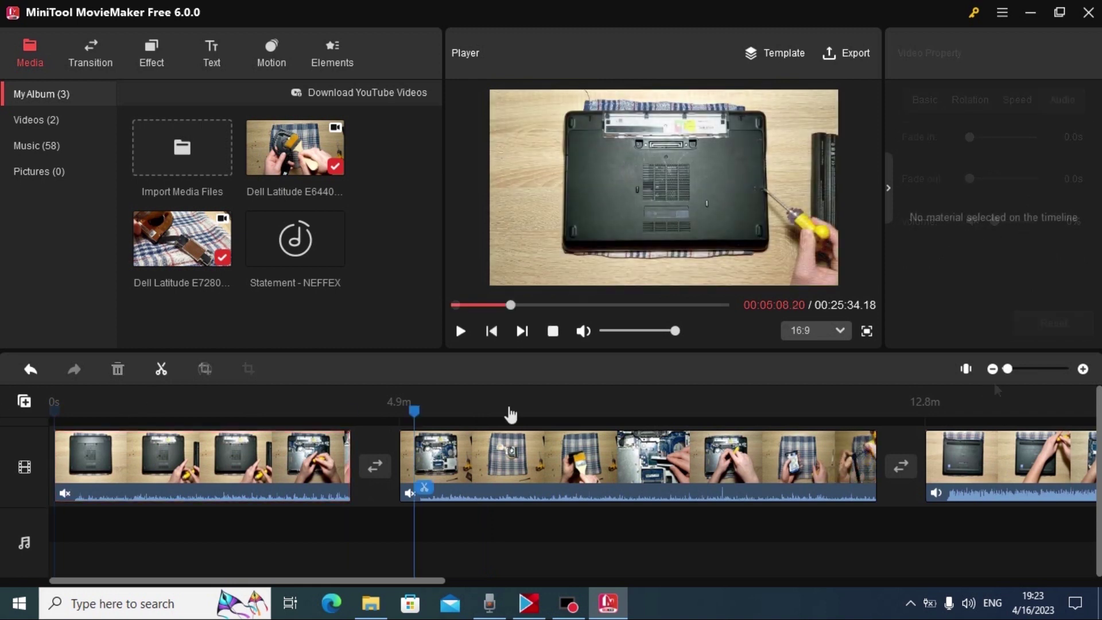
pyautogui.click(973, 474)
pyautogui.click(985, 456)
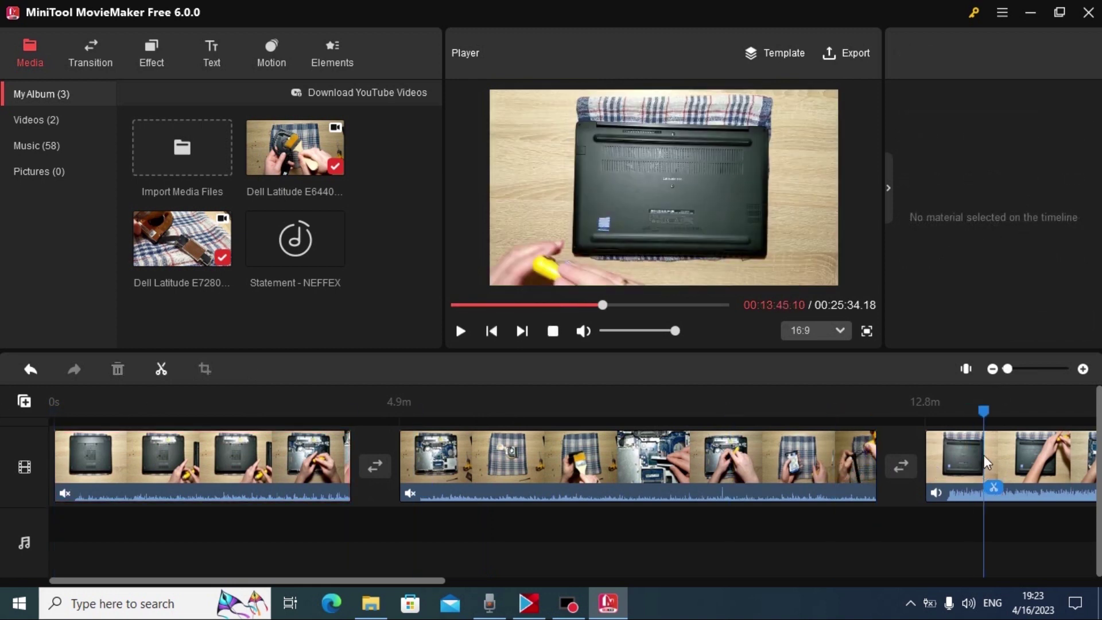
pyautogui.click(1014, 453)
pyautogui.click(1061, 101)
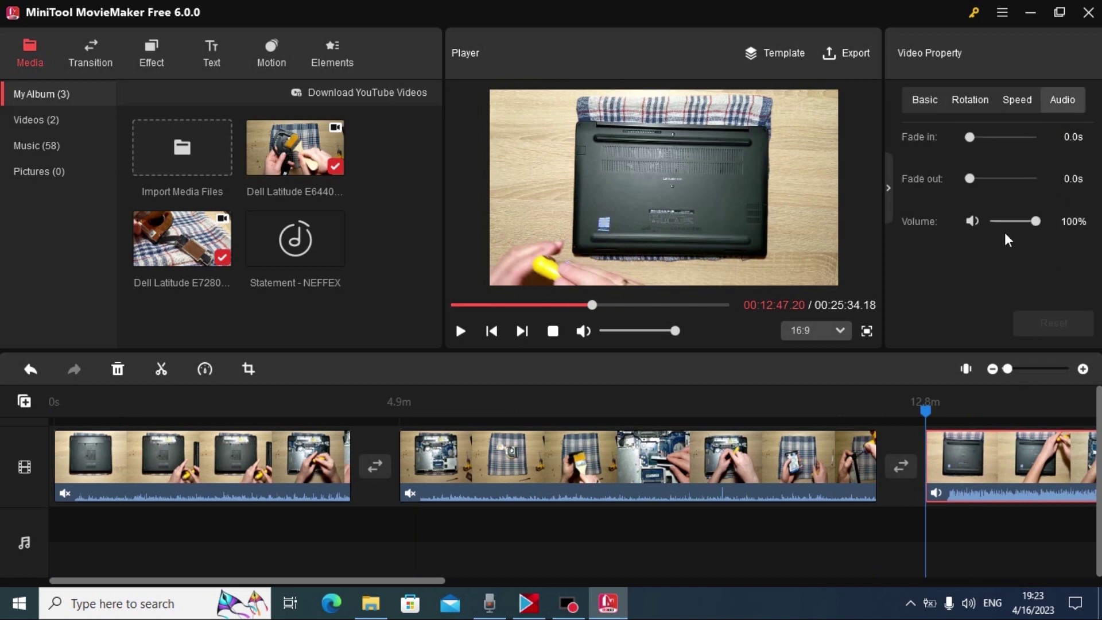
pyautogui.click(973, 223)
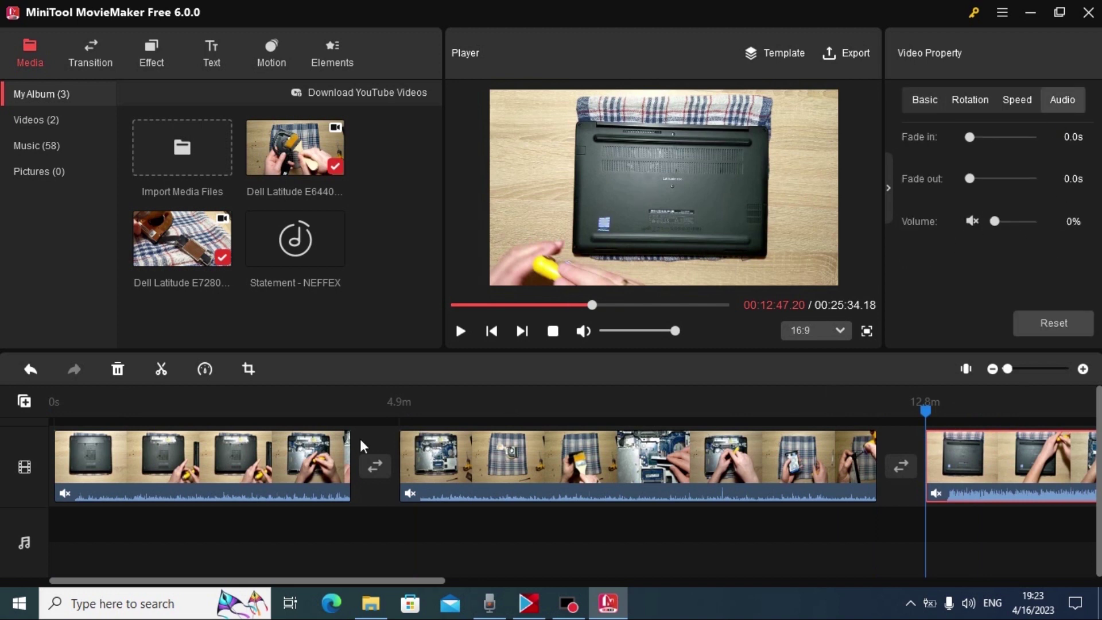
# Add Statement - NEFFEX to the music track starting at 0s.
pyautogui.click(263, 405)
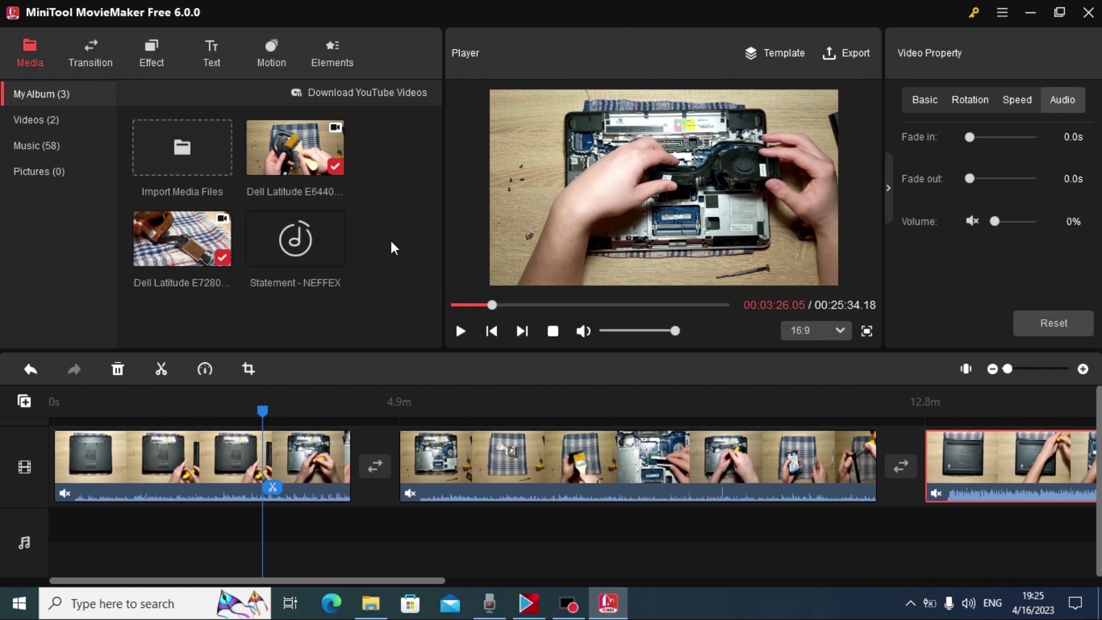
pyautogui.moveTo(299, 253); pyautogui.dragTo(103, 505)
pyautogui.moveTo(74, 560); pyautogui.dragTo(73, 560)
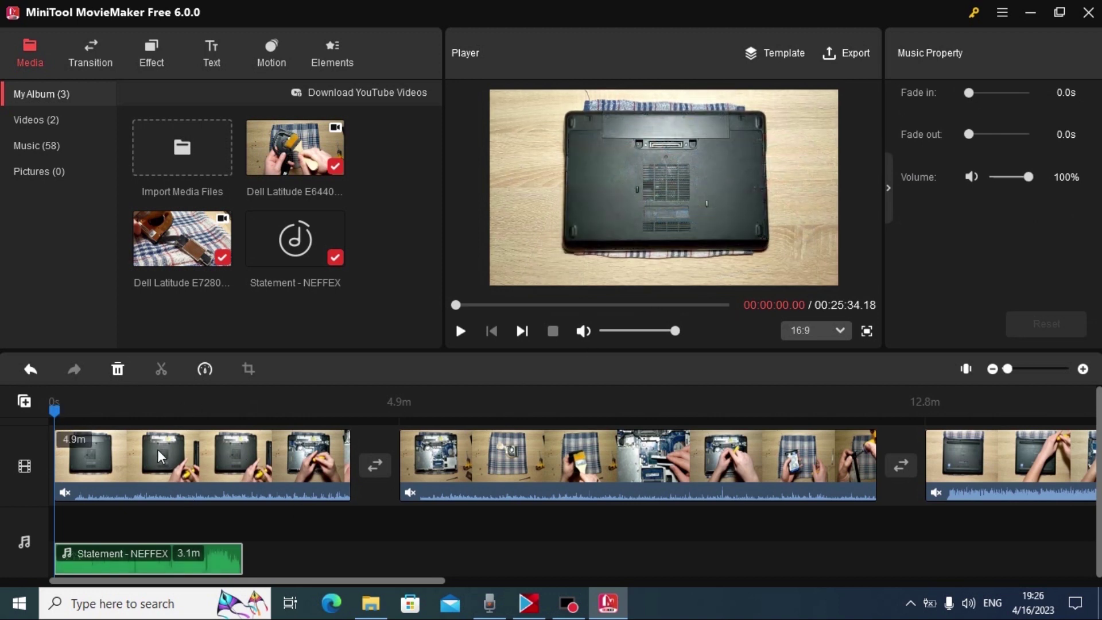
# Set each of the three clips to 8x speed, cutting total length to 00:03:11.20.
pyautogui.click(210, 438)
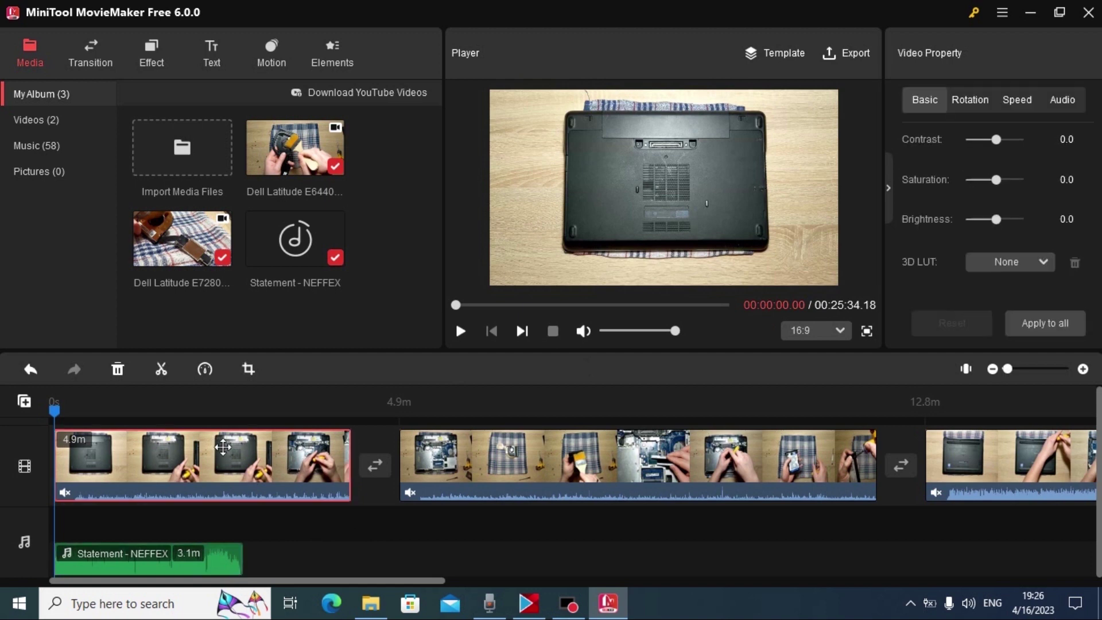
pyautogui.click(1022, 98)
pyautogui.click(997, 136)
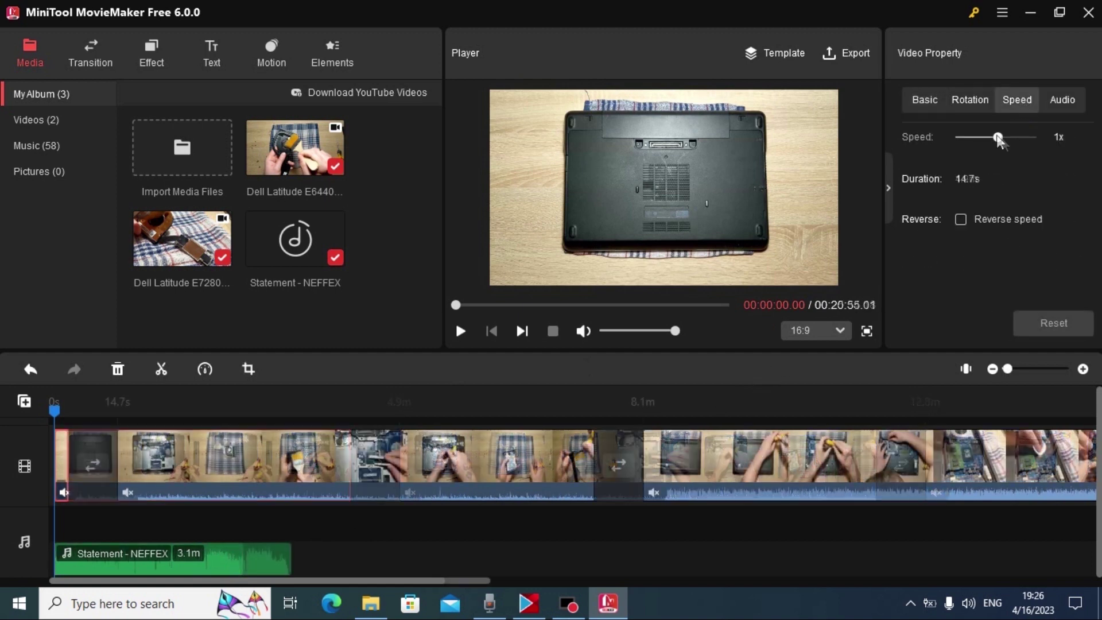
pyautogui.moveTo(996, 135); pyautogui.dragTo(1016, 138)
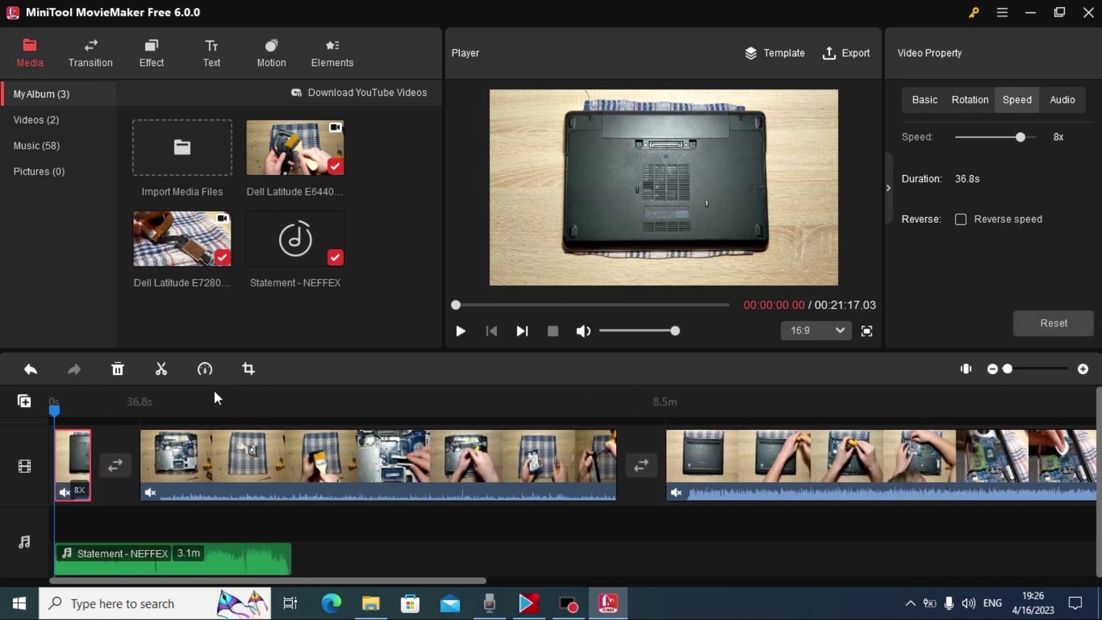
pyautogui.click(273, 452)
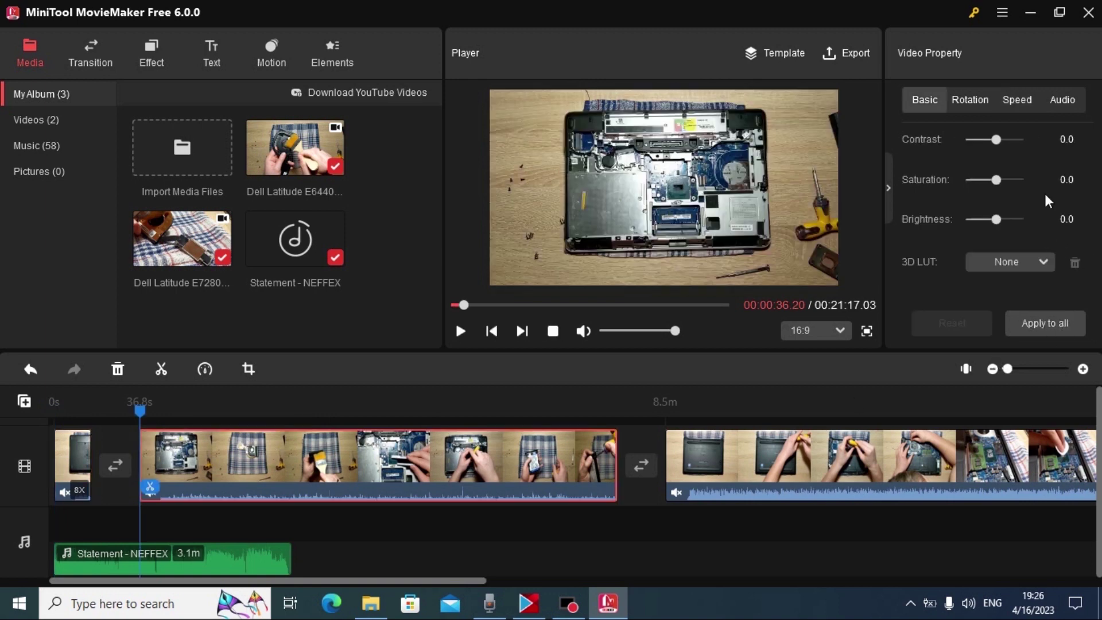
pyautogui.click(1017, 100)
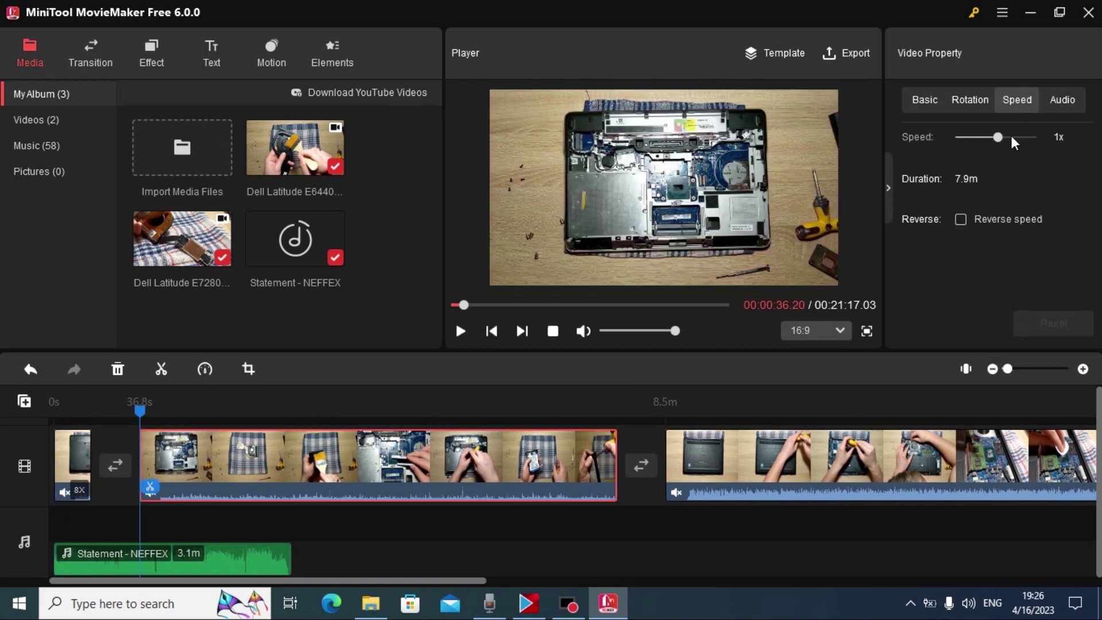
pyautogui.moveTo(999, 137); pyautogui.dragTo(1016, 140)
pyautogui.click(253, 451)
pyautogui.click(1020, 100)
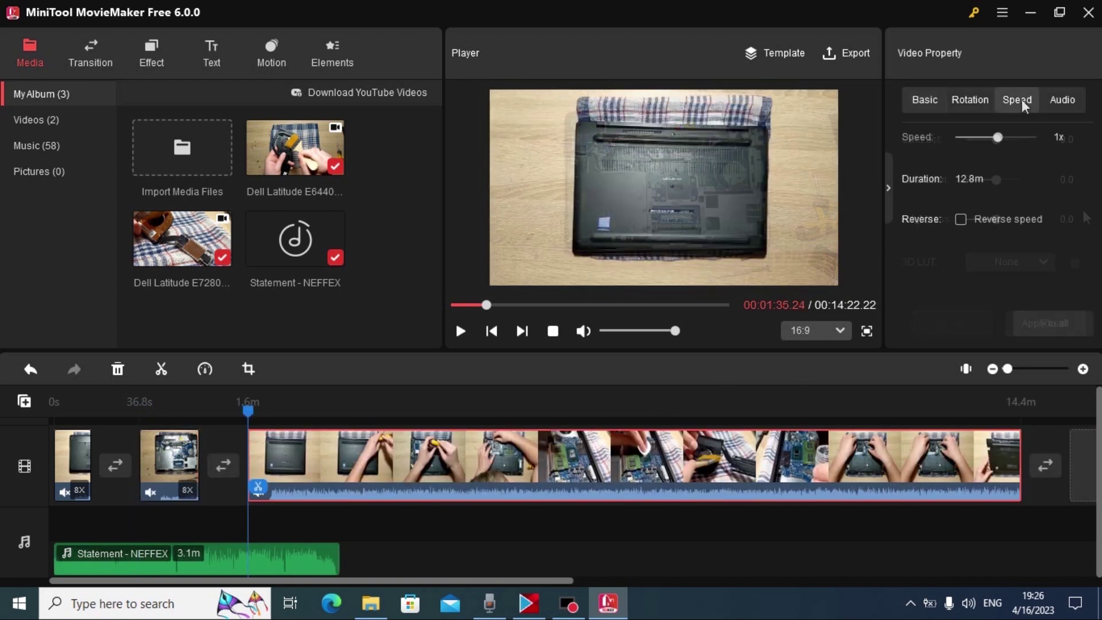
pyautogui.moveTo(1001, 139); pyautogui.dragTo(1023, 144)
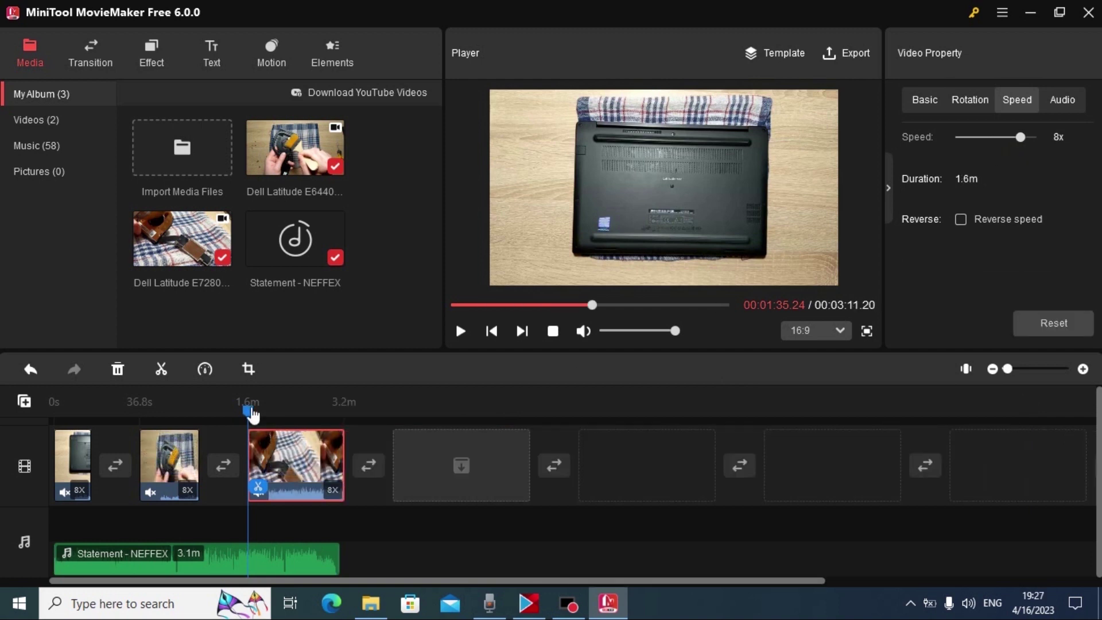
pyautogui.moveTo(248, 410); pyautogui.dragTo(51, 388)
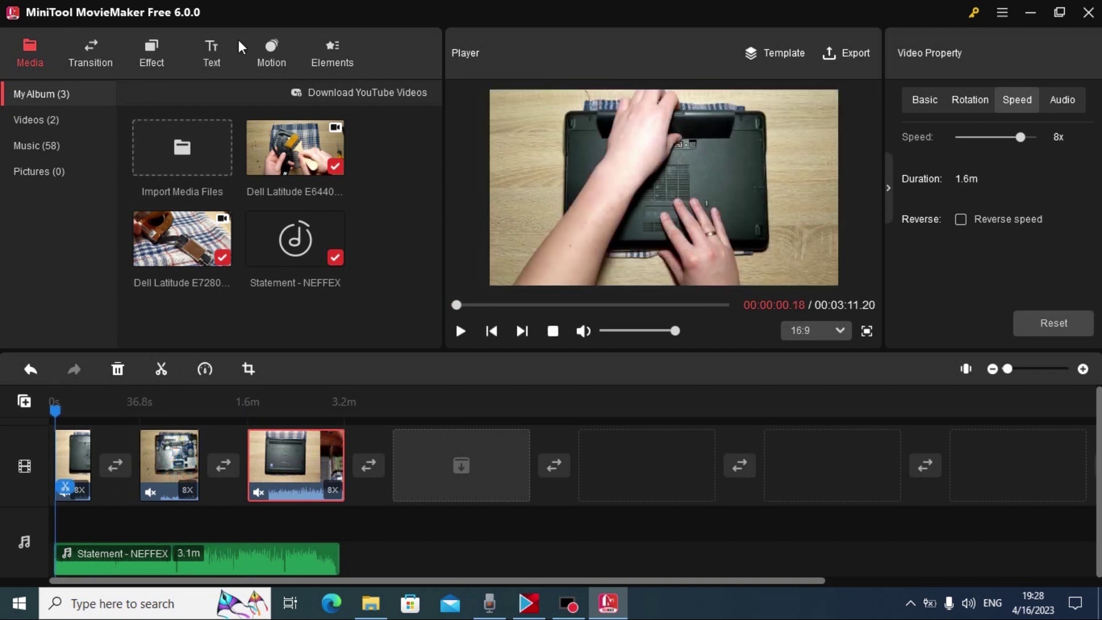
# Place a ButterflyWaveScrawler transition between the first two clips, then show the caption templates.
pyautogui.click(90, 49)
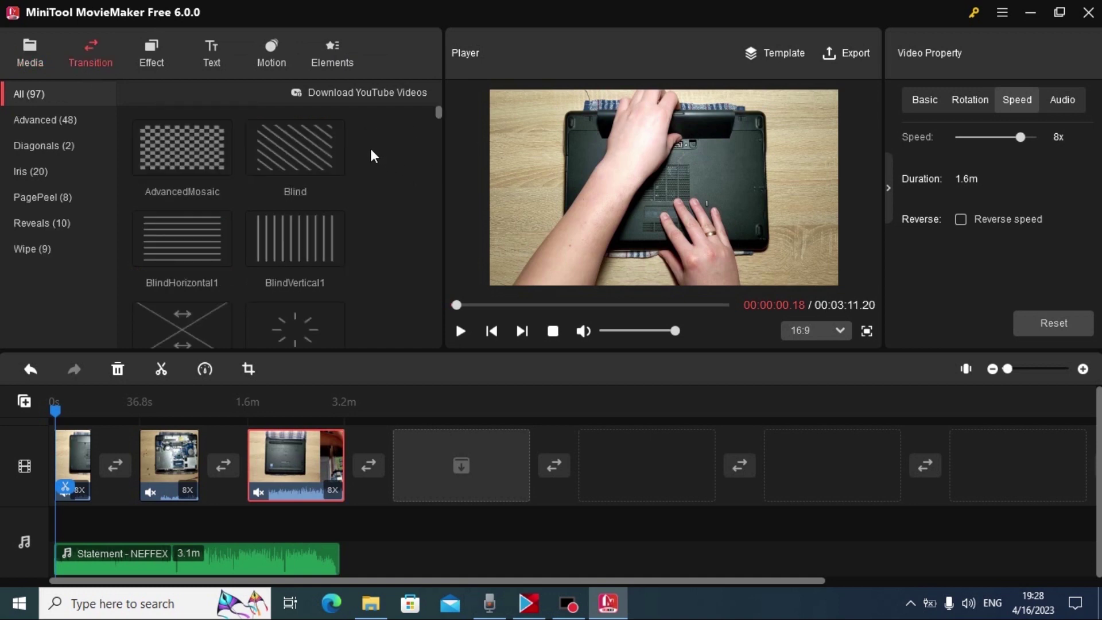
pyautogui.moveTo(294, 126)
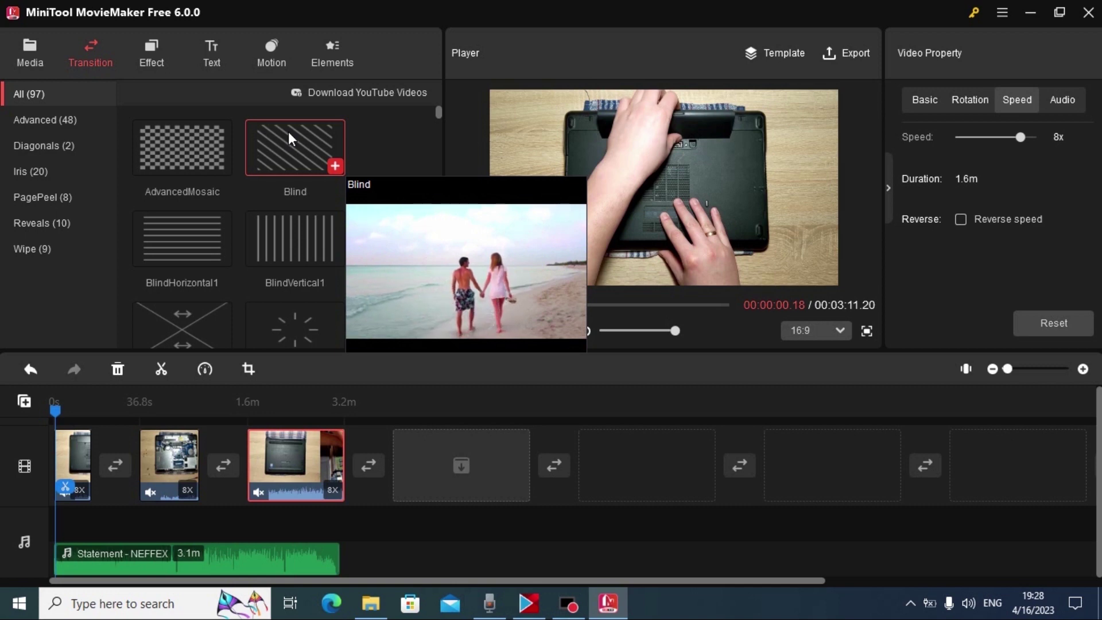
pyautogui.scroll(-2, 417, 156)
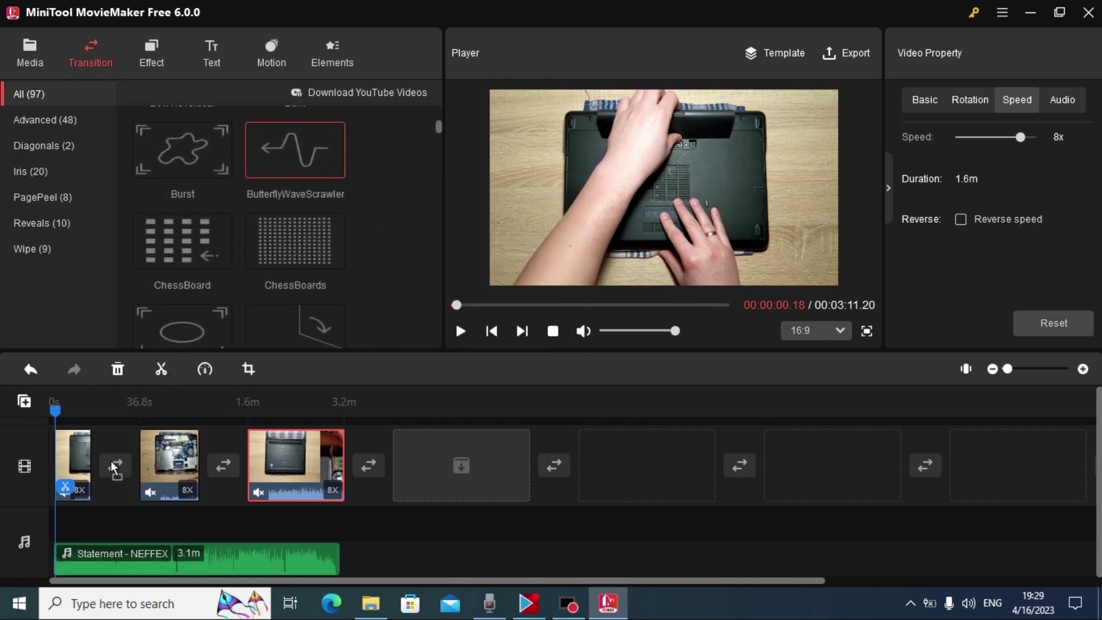
pyautogui.moveTo(112, 461); pyautogui.dragTo(112, 460)
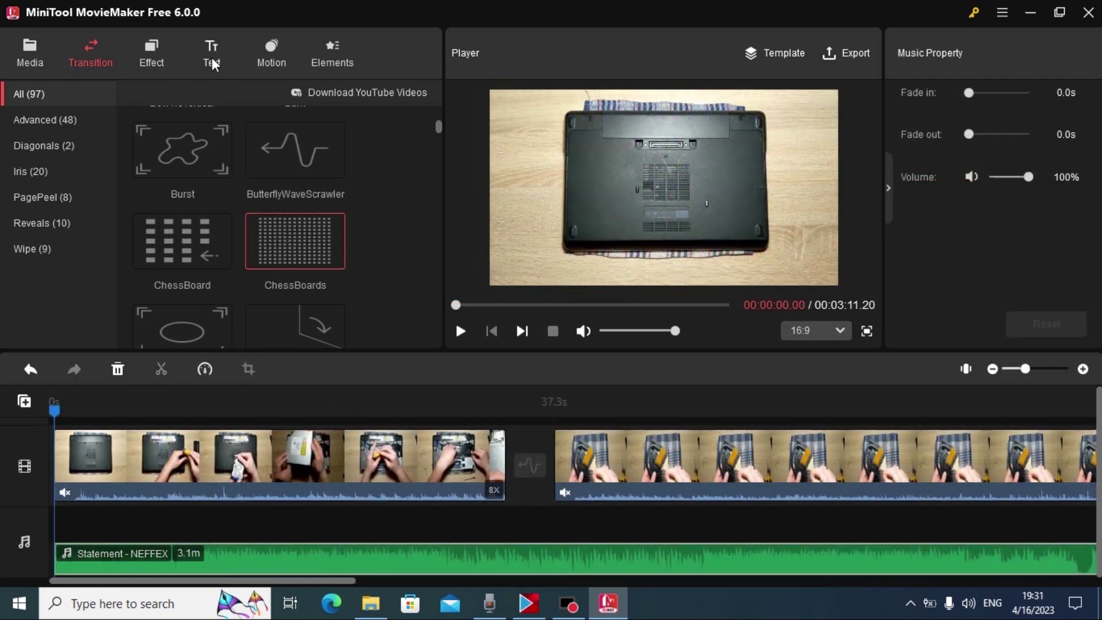
pyautogui.click(213, 58)
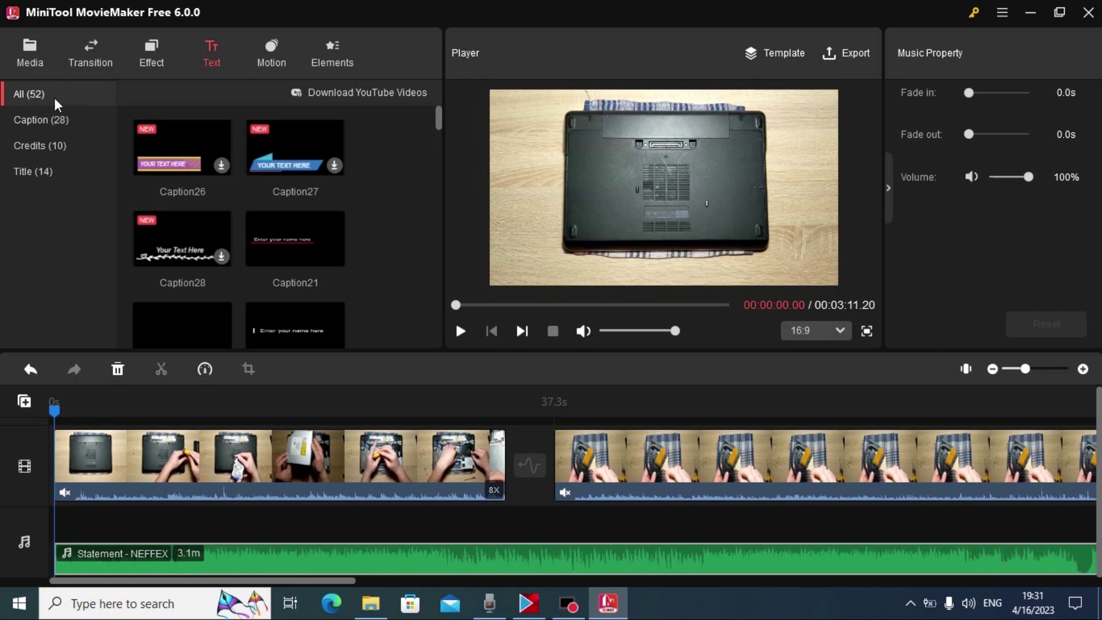
# Drop the Caption21 template on the text track at 45 s and make it read 'dell e7280'.
pyautogui.moveTo(292, 248); pyautogui.dragTo(564, 429)
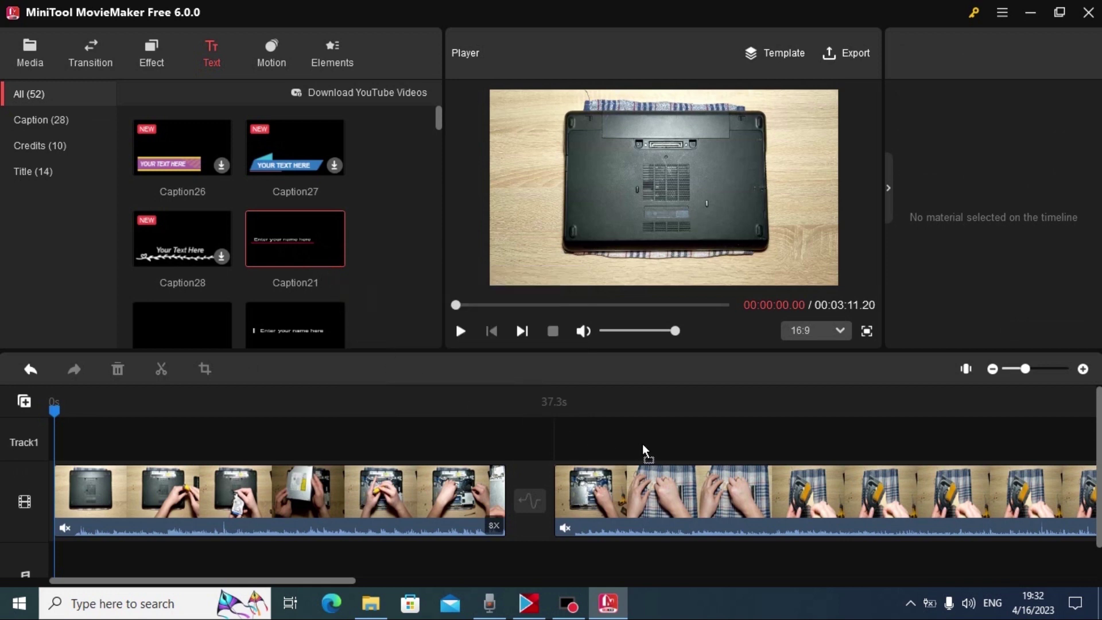
pyautogui.moveTo(648, 444); pyautogui.dragTo(648, 442)
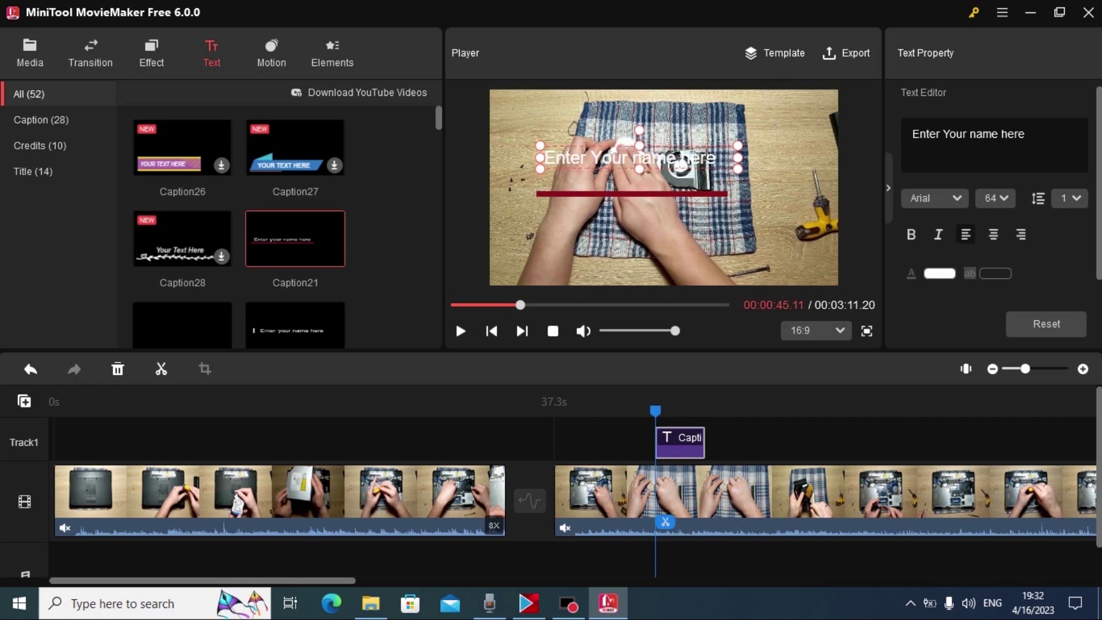
pyautogui.hotkey('ctrl', 'a')
pyautogui.press('BackSpace')
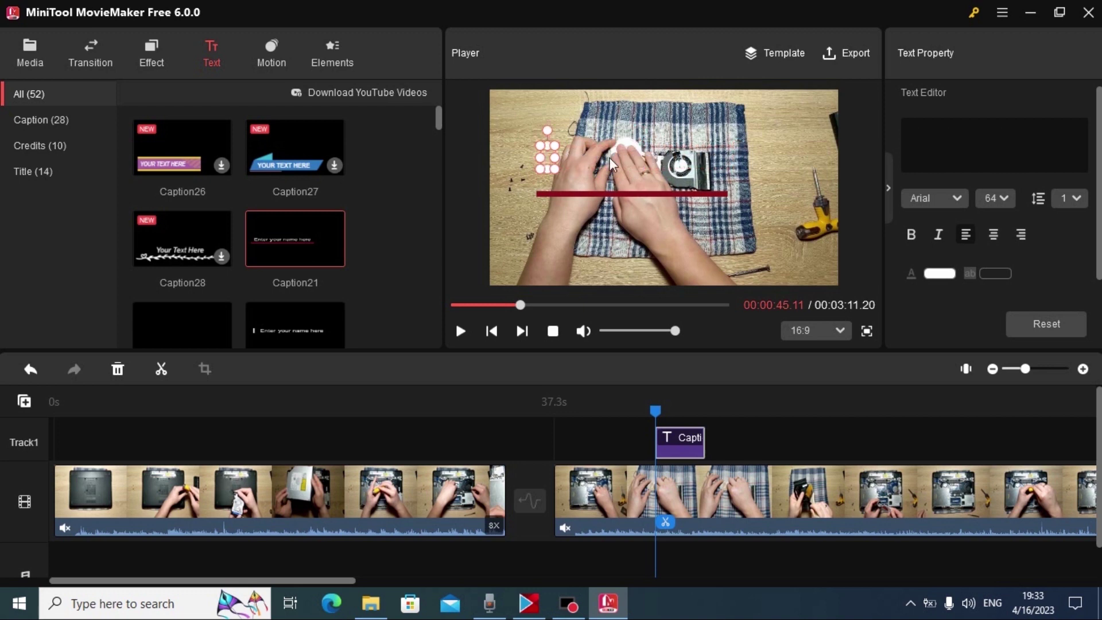
pyautogui.write('dell e')
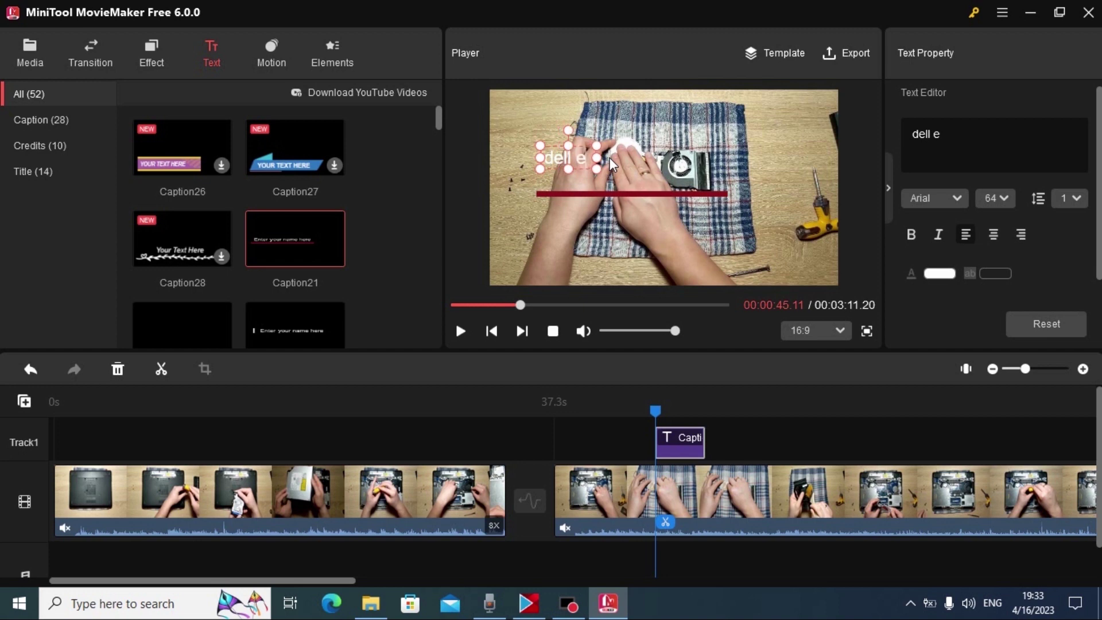
pyautogui.write('7280')
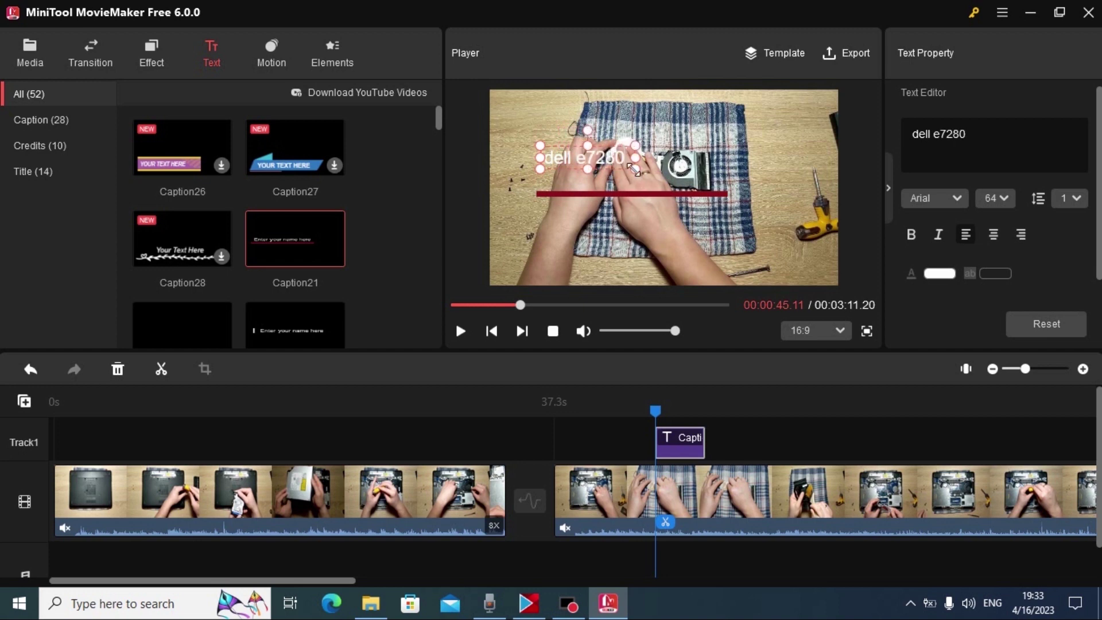
# Resize the caption at the bottom-left and give it a black highlight.
pyautogui.moveTo(634, 170); pyautogui.dragTo(760, 210)
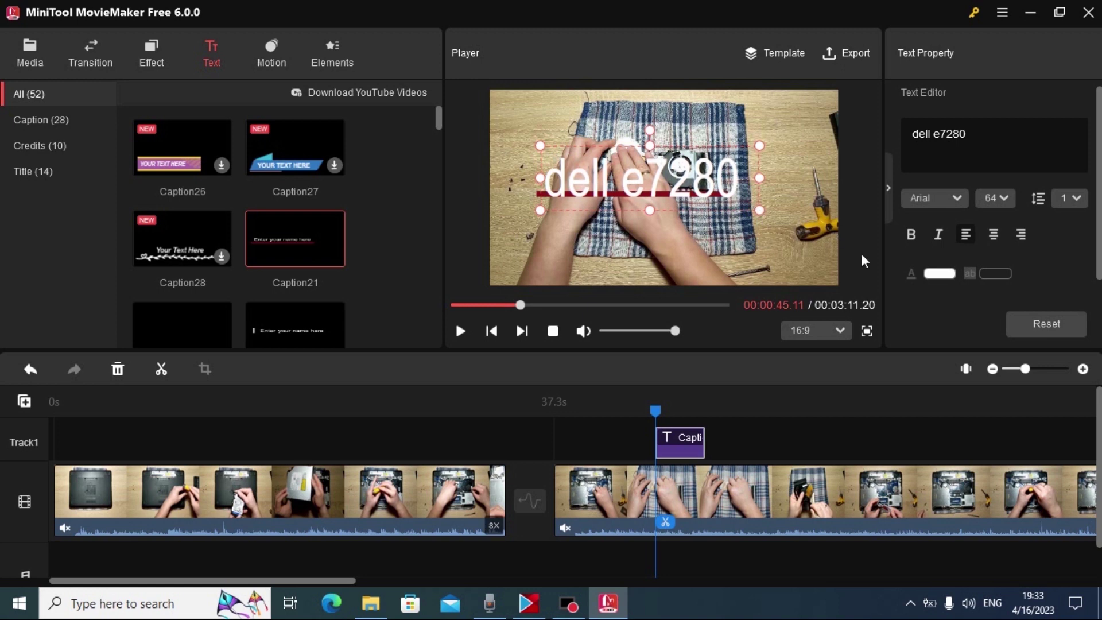
pyautogui.click(994, 276)
pyautogui.click(990, 452)
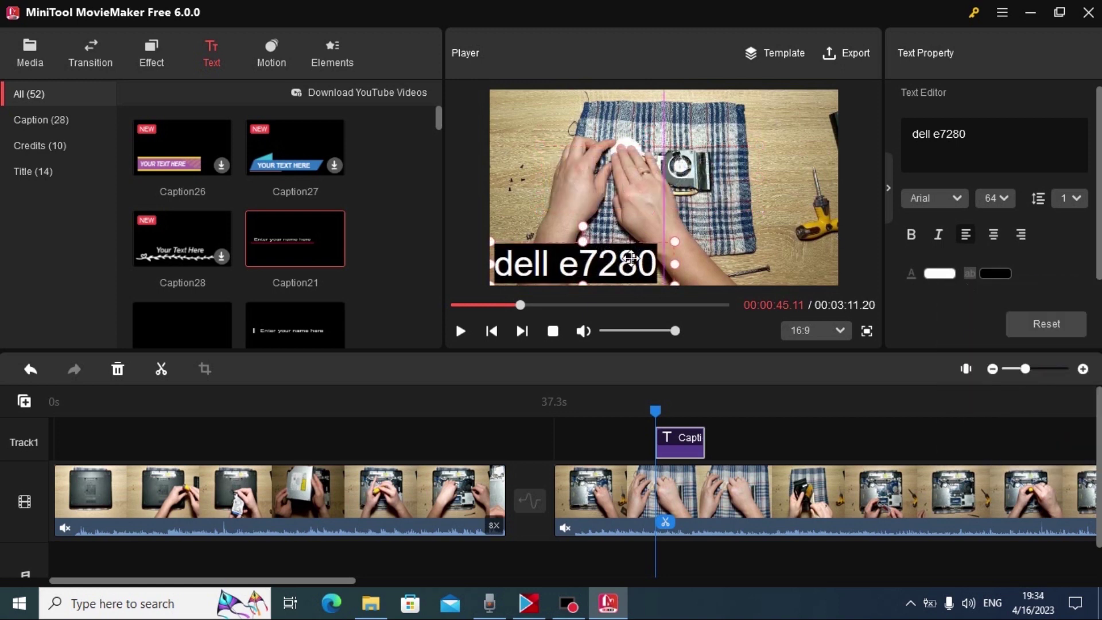
pyautogui.moveTo(672, 244); pyautogui.dragTo(661, 246)
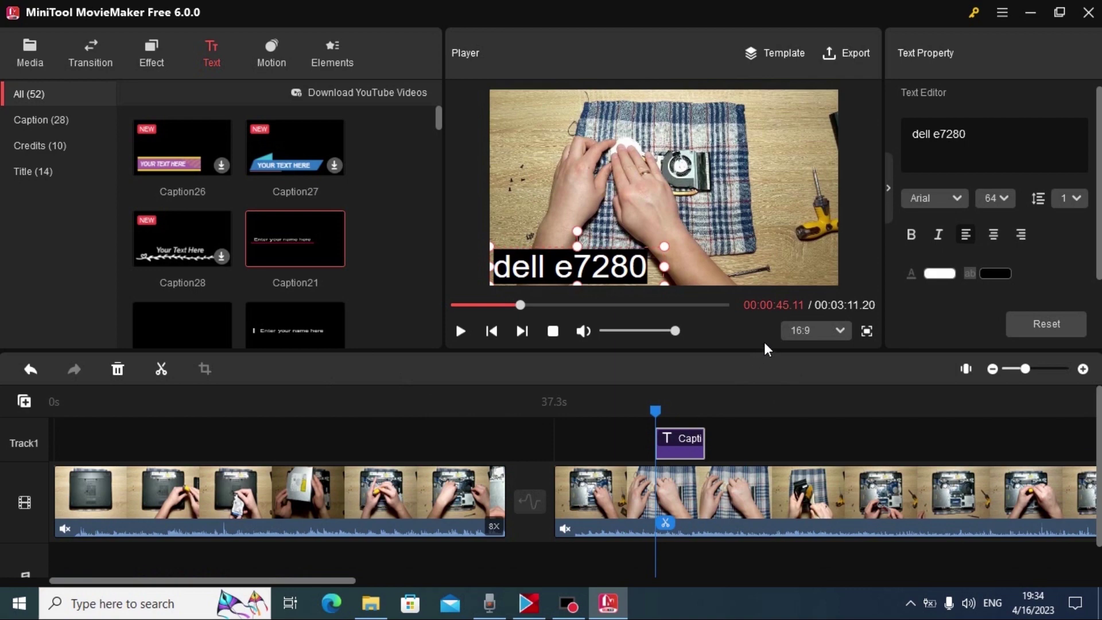
# Set the export to save as Laptops in MP4 format on the Desktop.
pyautogui.click(861, 54)
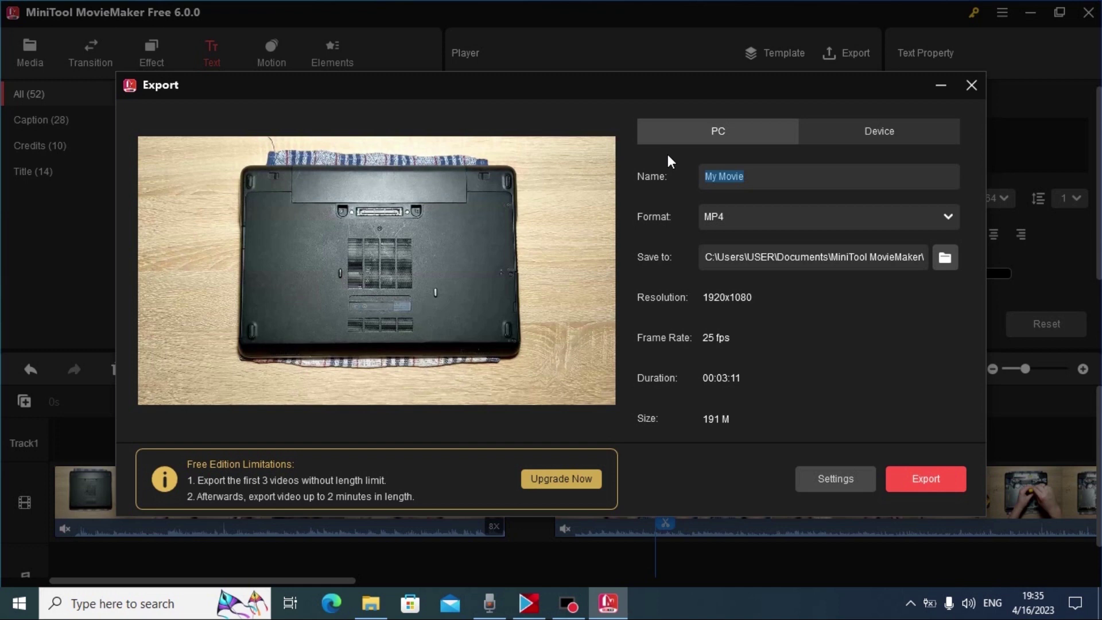
pyautogui.write('Laptops')
pyautogui.click(953, 217)
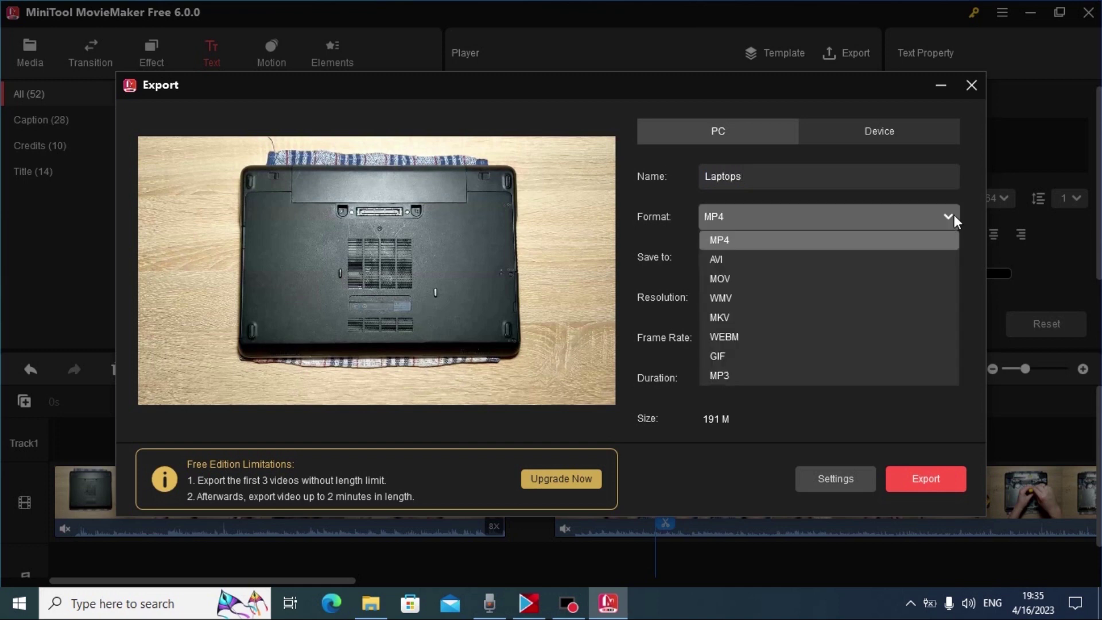
pyautogui.click(954, 214)
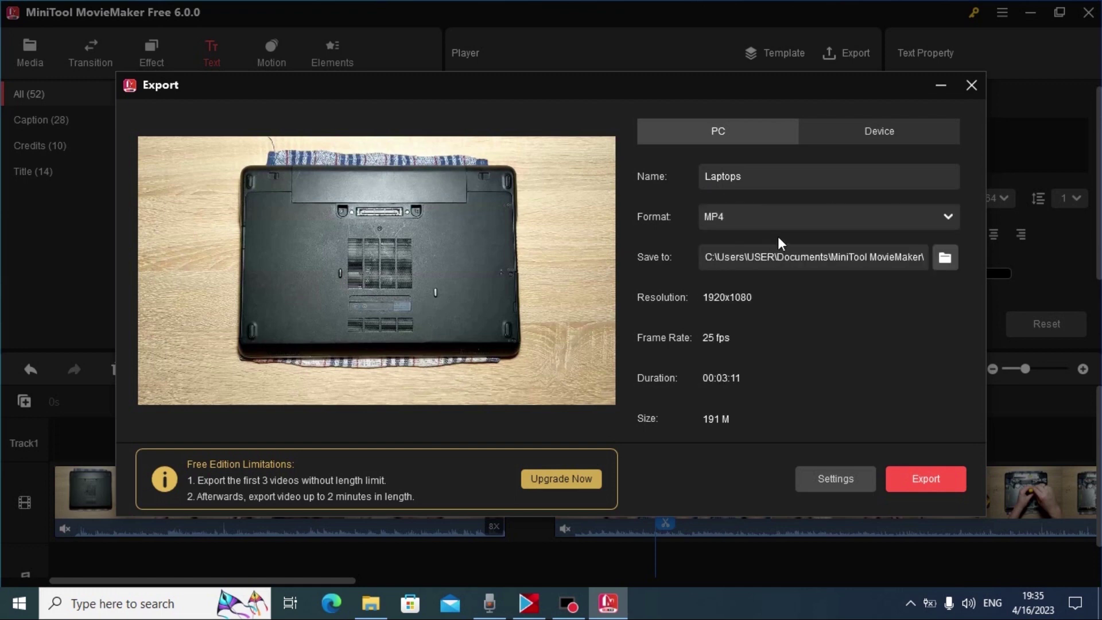
pyautogui.click(945, 257)
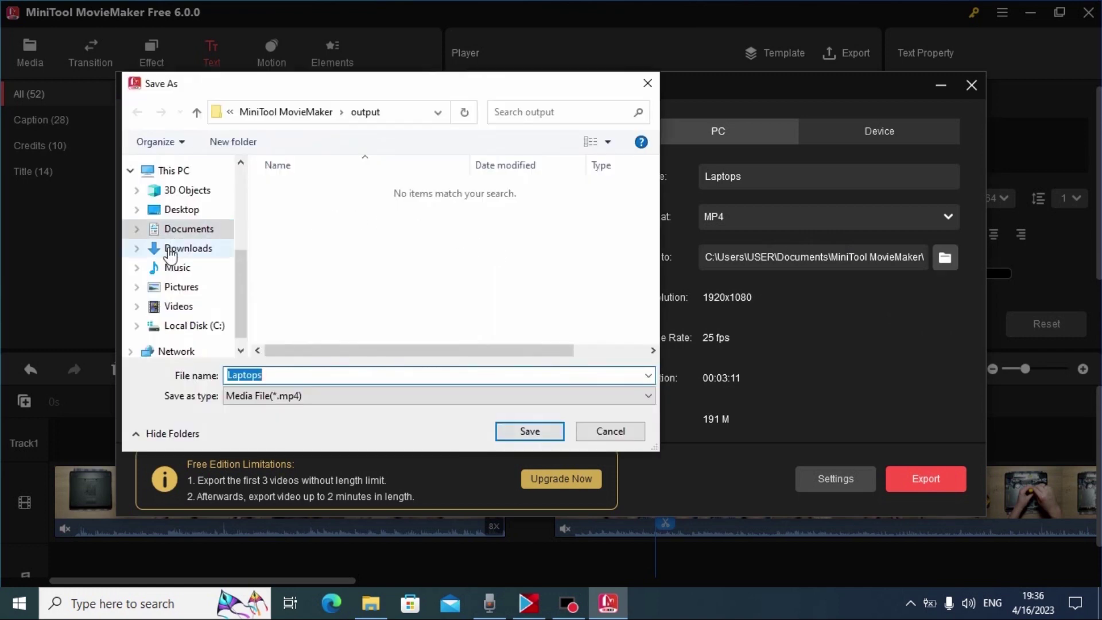
pyautogui.click(190, 210)
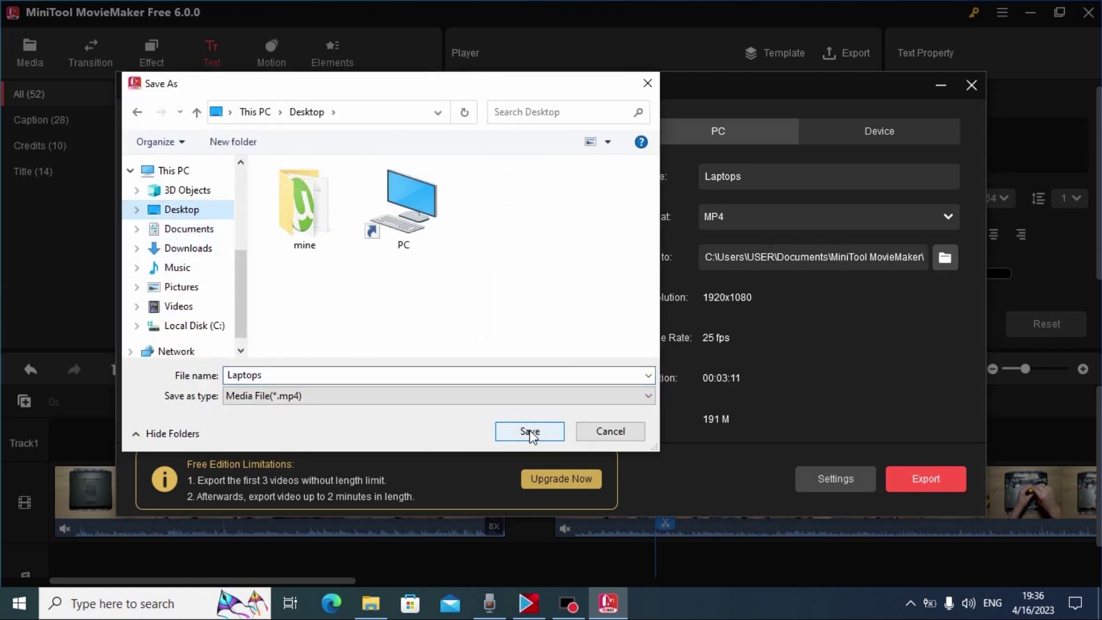
pyautogui.click(529, 431)
# Set the export quality to Best.
pyautogui.click(845, 483)
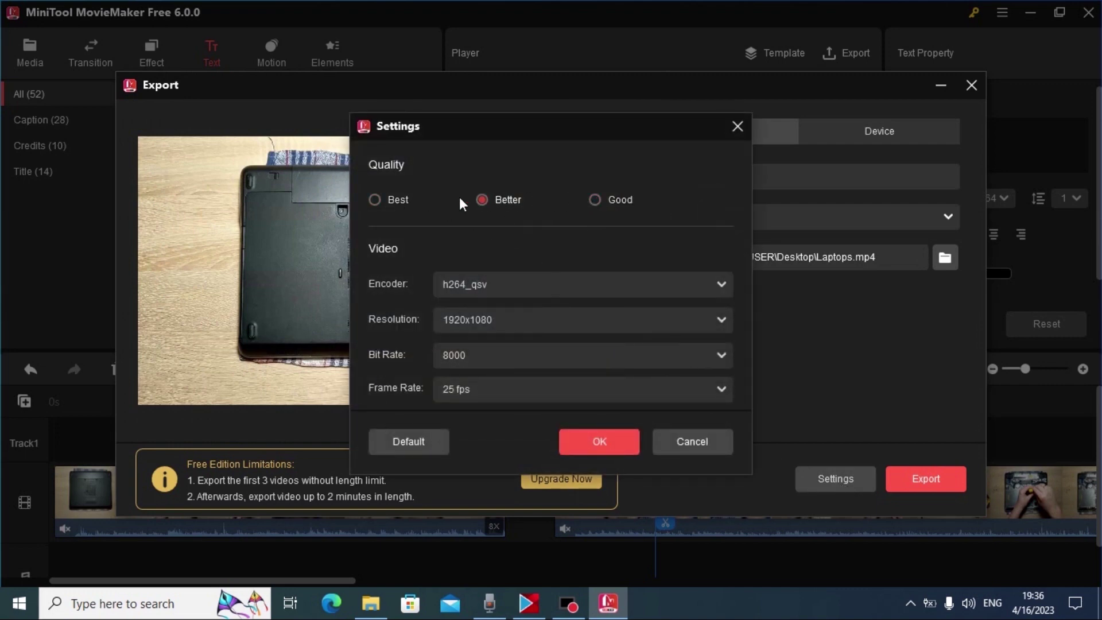
pyautogui.click(377, 198)
pyautogui.click(609, 440)
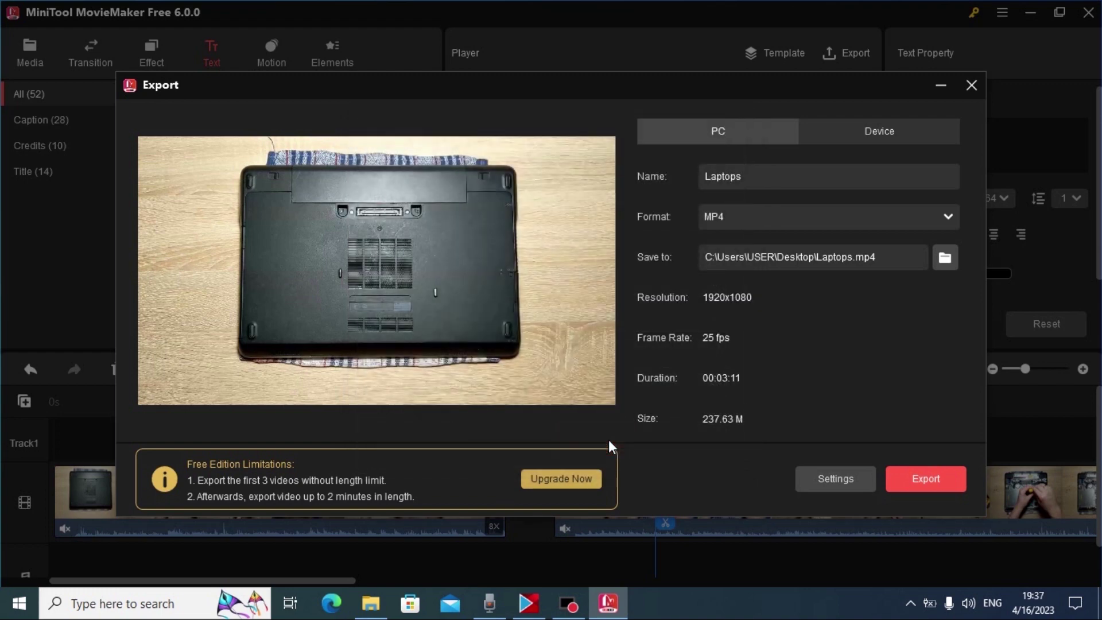
# Start exporting Laptops.mp4.
pyautogui.click(938, 481)
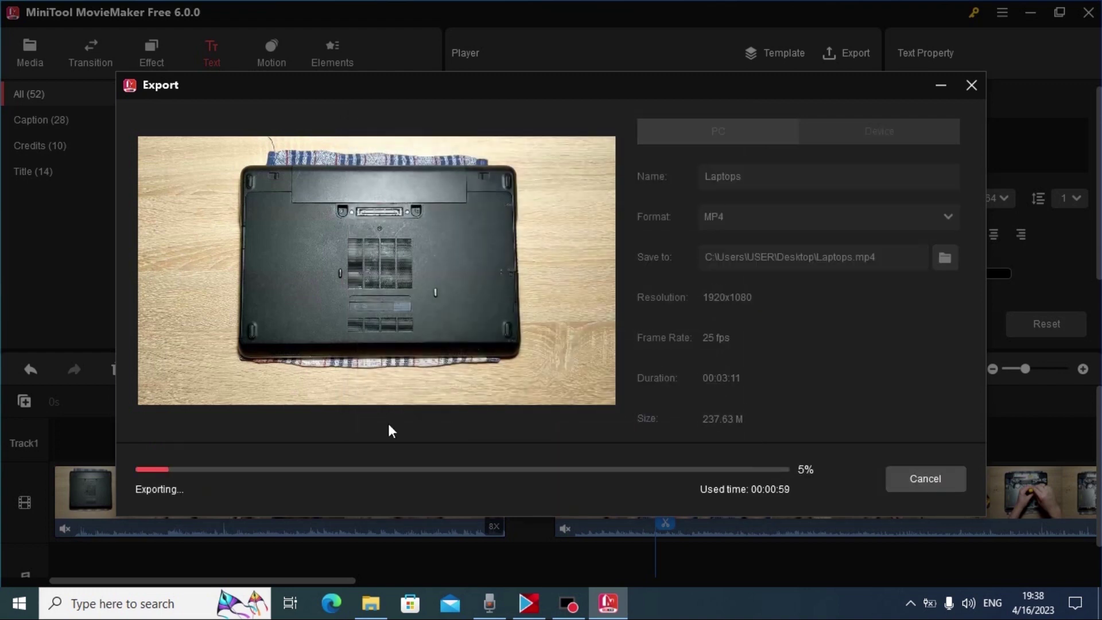